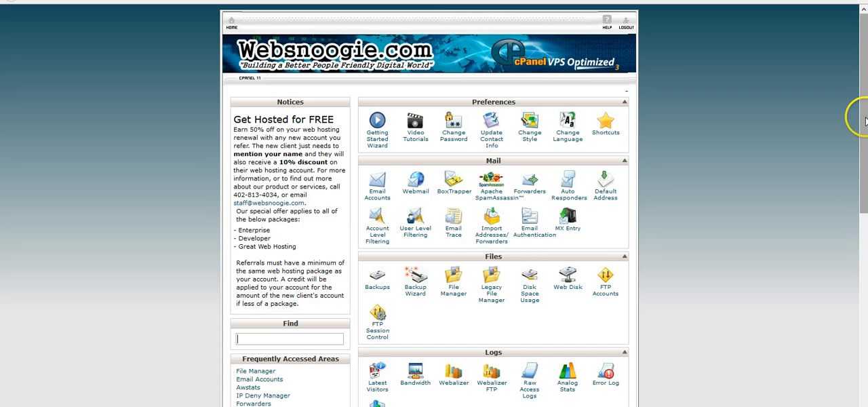
left_click_drag(865, 120, 864, 162)
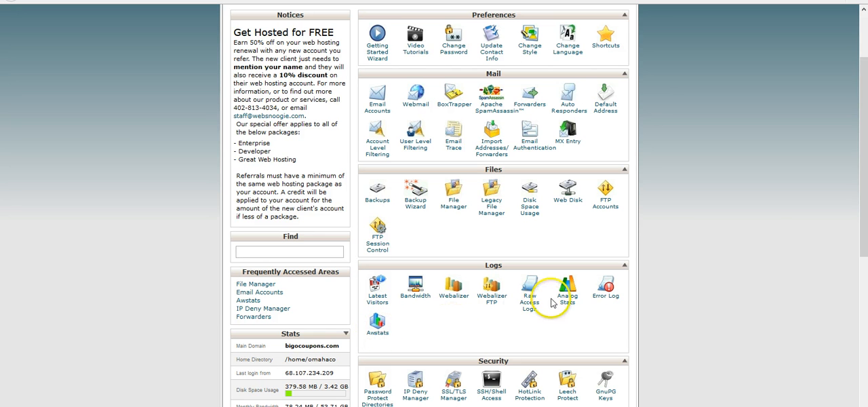
left_click_drag(865, 173, 865, 143)
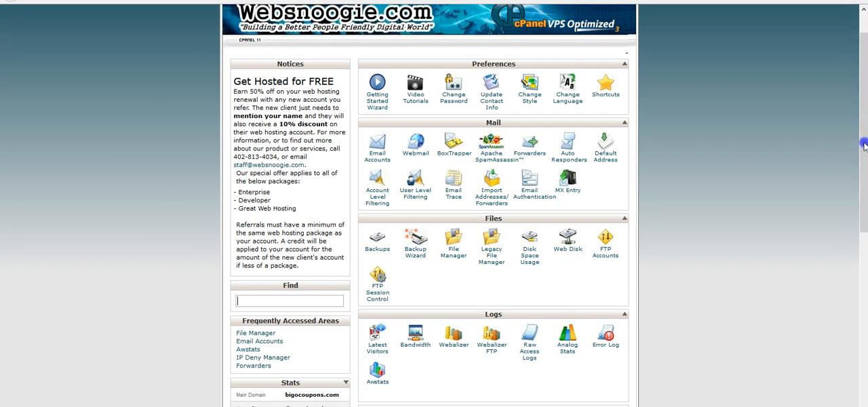
left_click(530, 352)
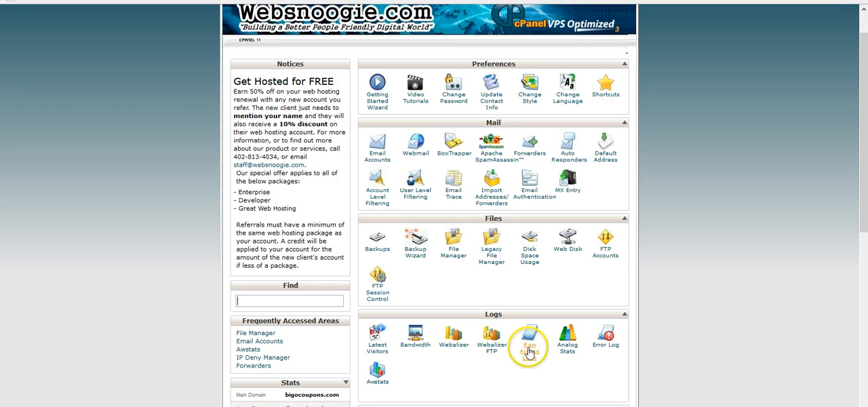
left_click(529, 352)
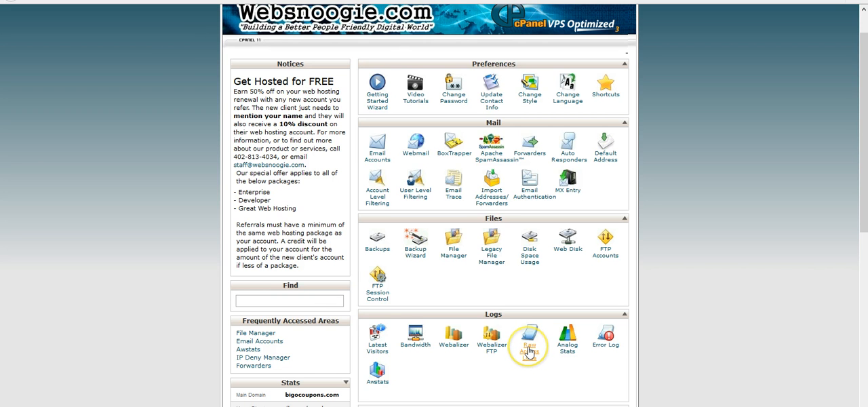
left_click(530, 340)
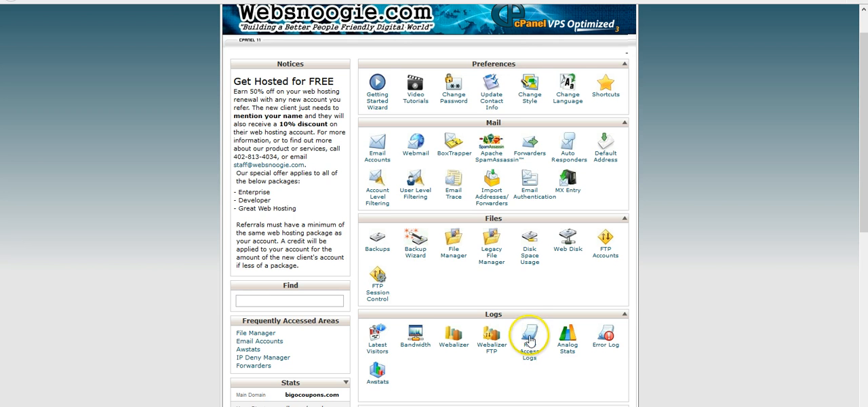
left_click(529, 337)
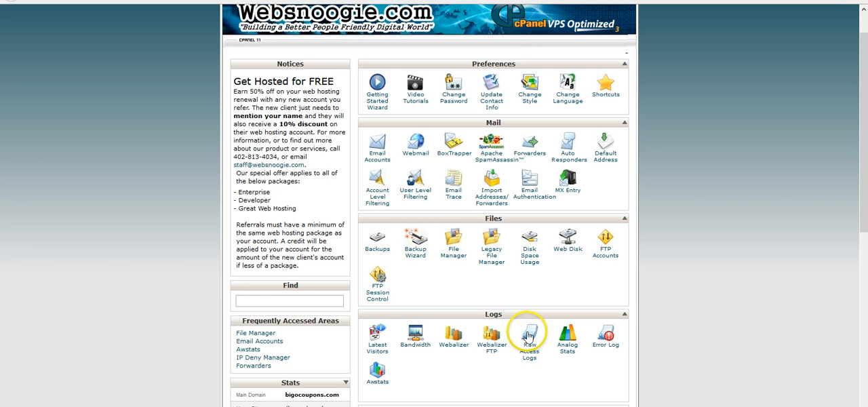
left_click(530, 352)
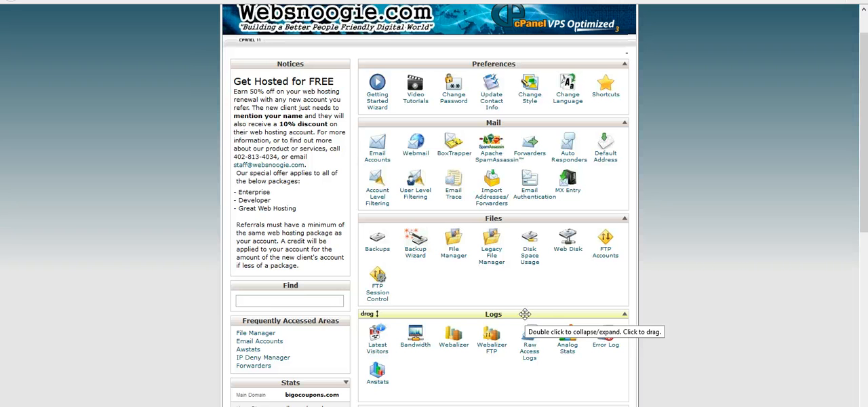
left_click(530, 339)
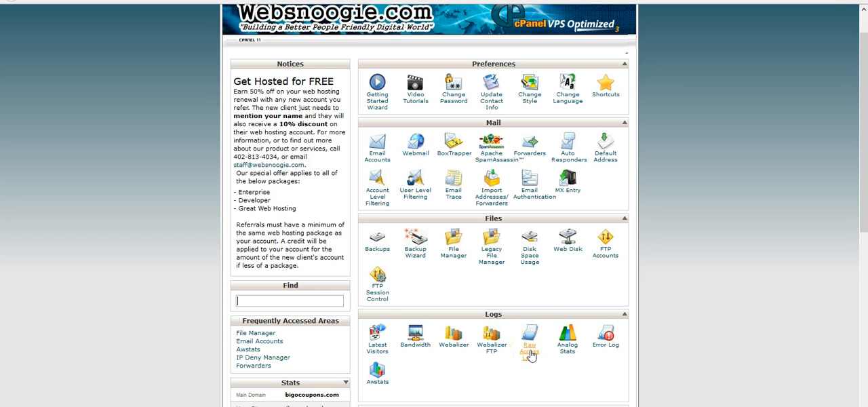
left_click(530, 335)
left_click(531, 337)
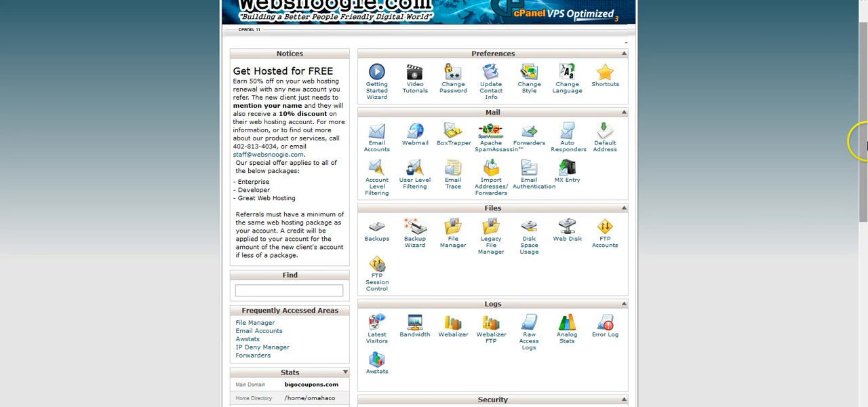
Open Raw Access Logs and download the current bigocoupons.com log as a .gz file under the suggested name.
left_click_drag(865, 139, 865, 126)
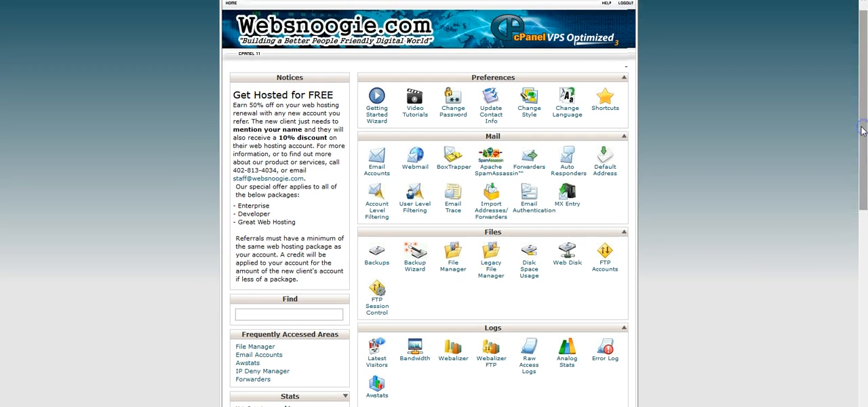
left_click_drag(859, 49, 849, 102)
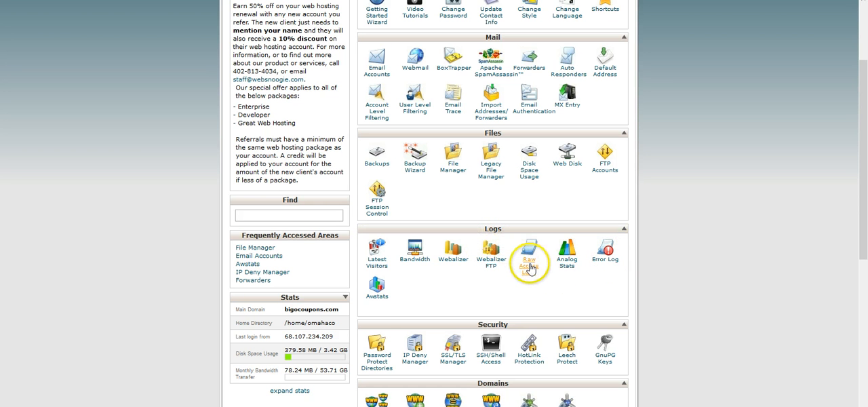
left_click(530, 267)
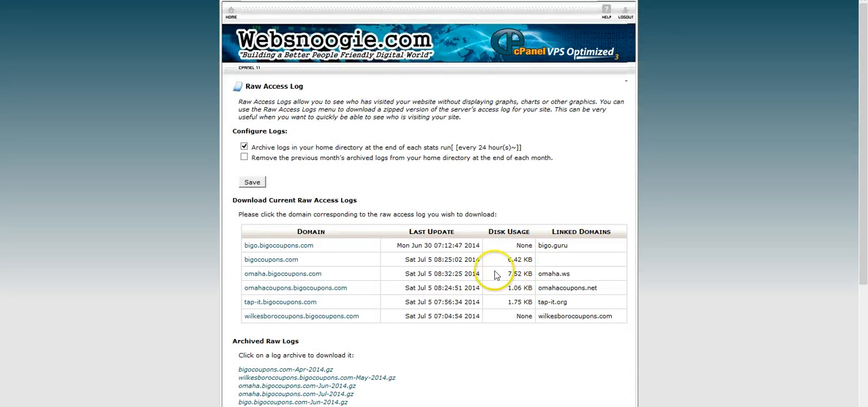
left_click(270, 262)
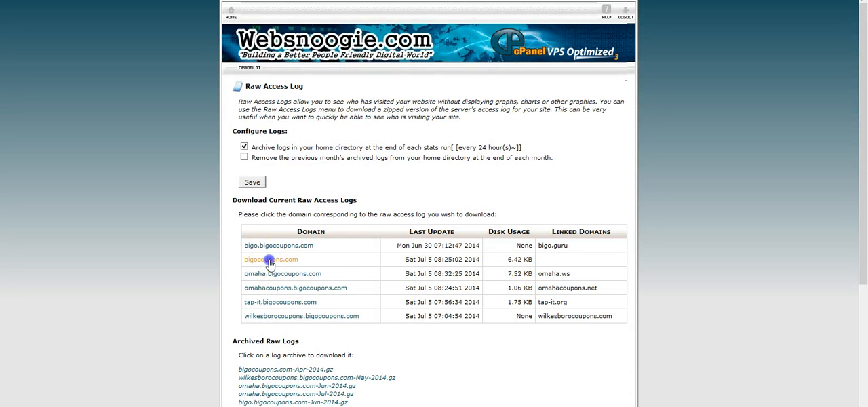
left_click(481, 256)
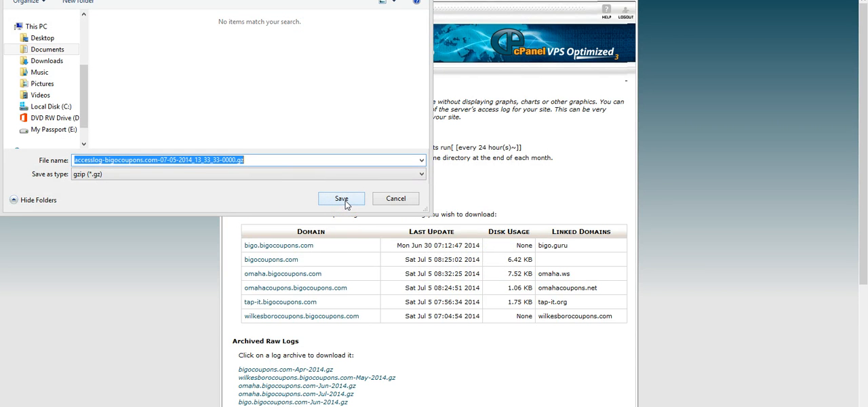
left_click(344, 201)
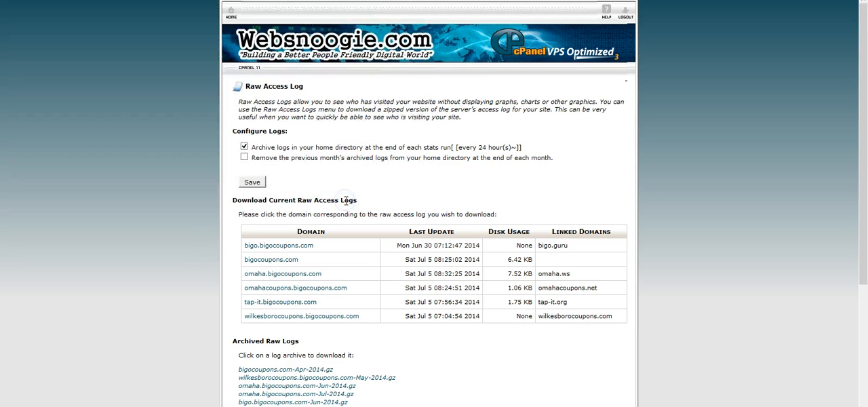
Return to the cPanel home page, reopen Raw Access Logs and save another copy of the current bigocoupons.com log.
left_click(230, 11)
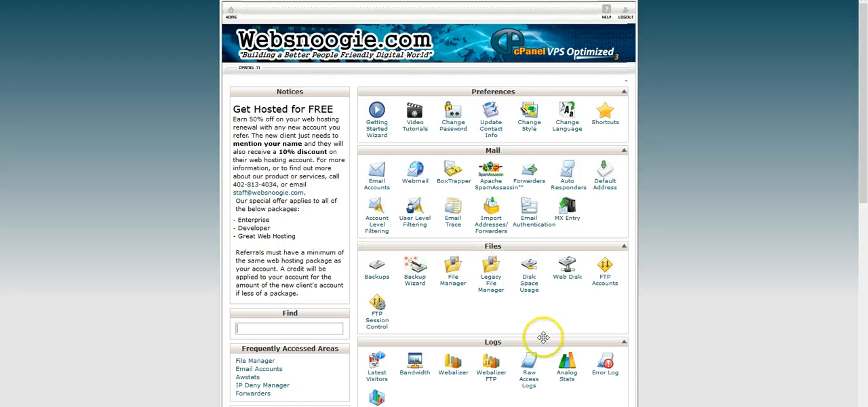
left_click(531, 355)
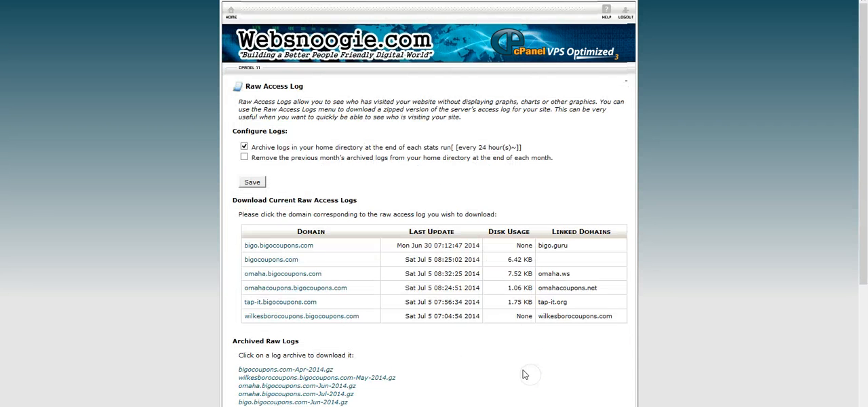
left_click(267, 261)
left_click(470, 256)
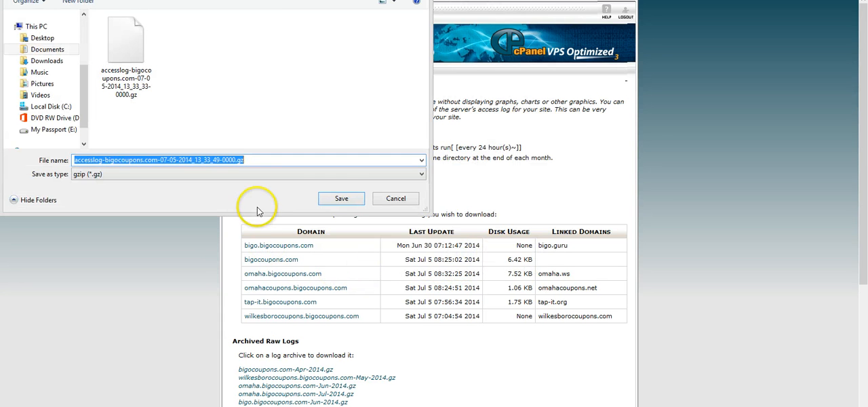
left_click(340, 199)
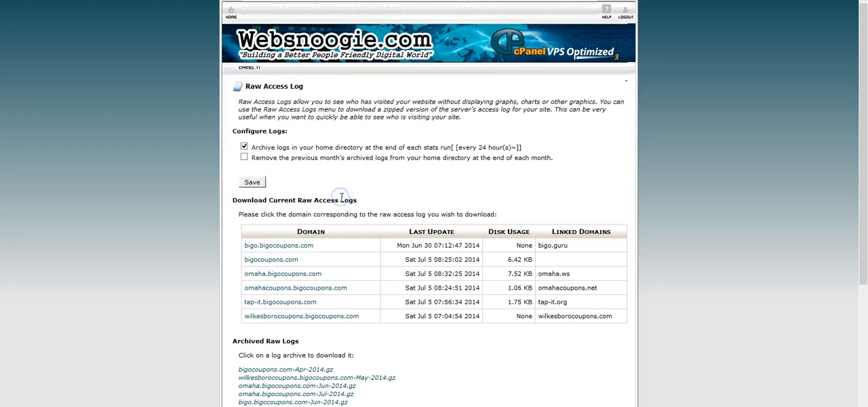
Look through the archived raw logs listed below the current domain logs.
left_click_drag(864, 122, 829, 204)
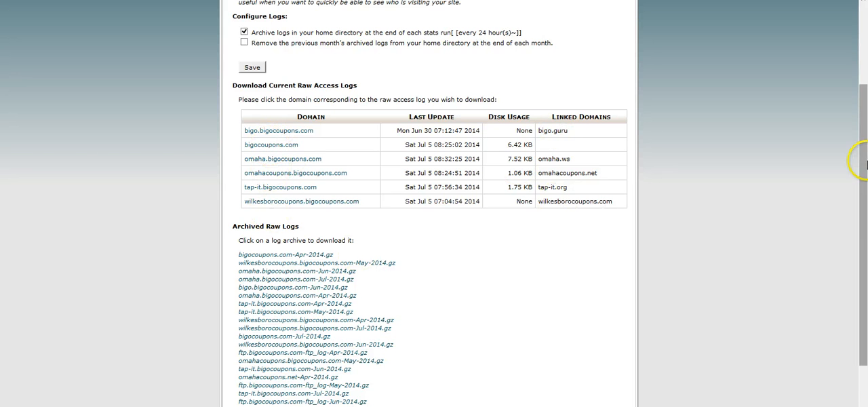
left_click_drag(864, 145, 857, 196)
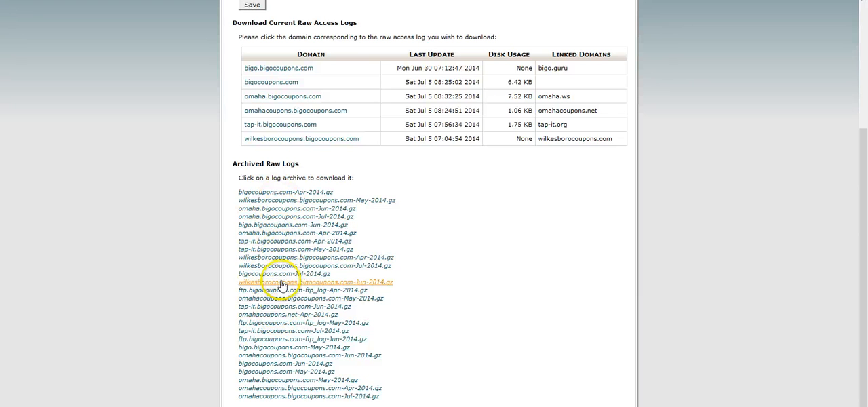
left_click(282, 283)
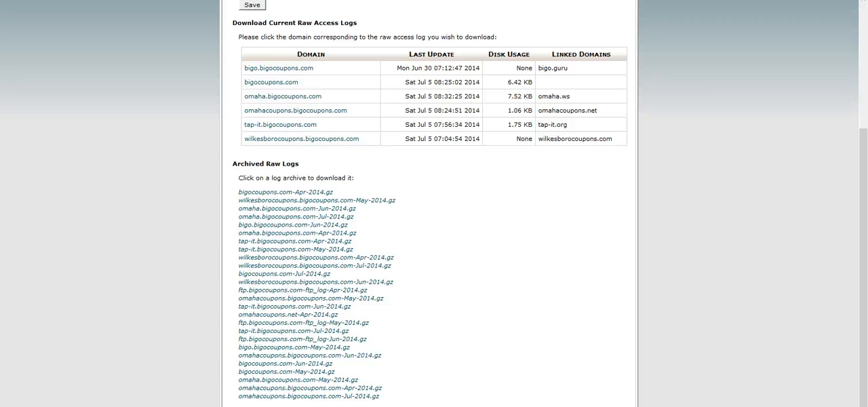
Switch to File Explorer and extract accesslog-bigocoupons.com-07-05-2014_13_33_49-0000.gz into the Big O Coupons folder with 7-Zip.
left_click(76, 388)
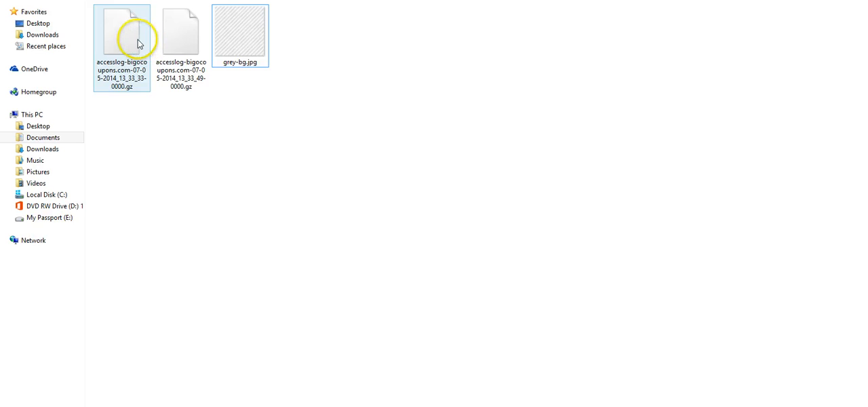
left_click(180, 38)
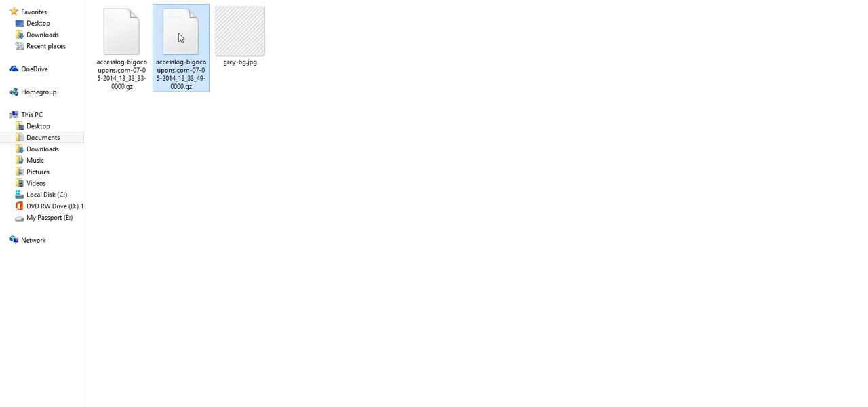
right_click(179, 32)
mouse_move(314, 53)
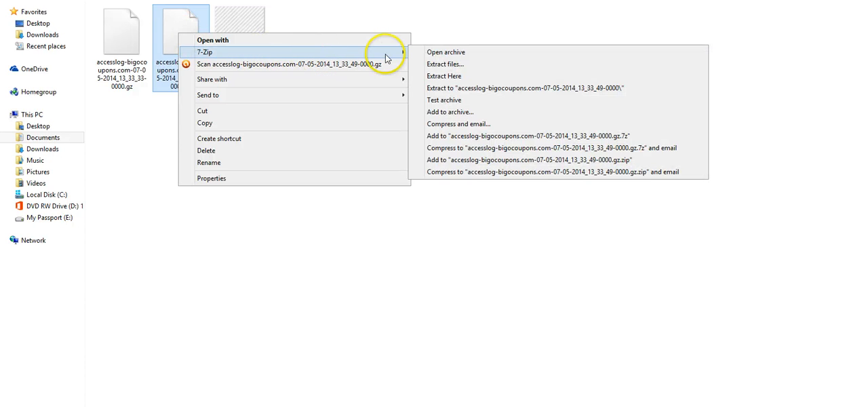
left_click(436, 54)
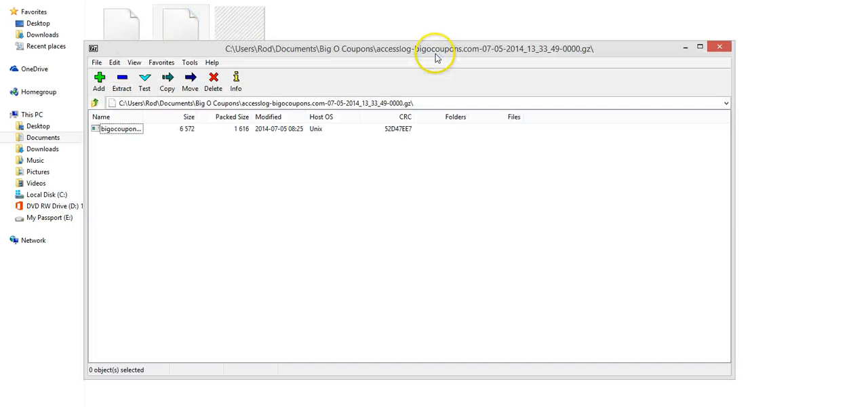
left_click(123, 88)
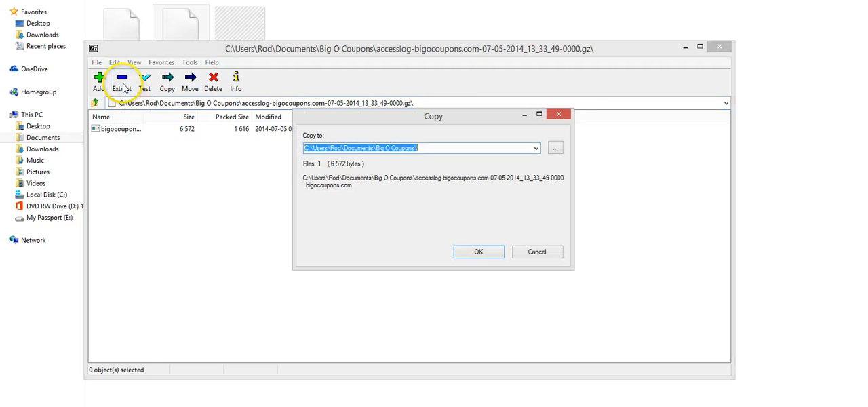
left_click(460, 250)
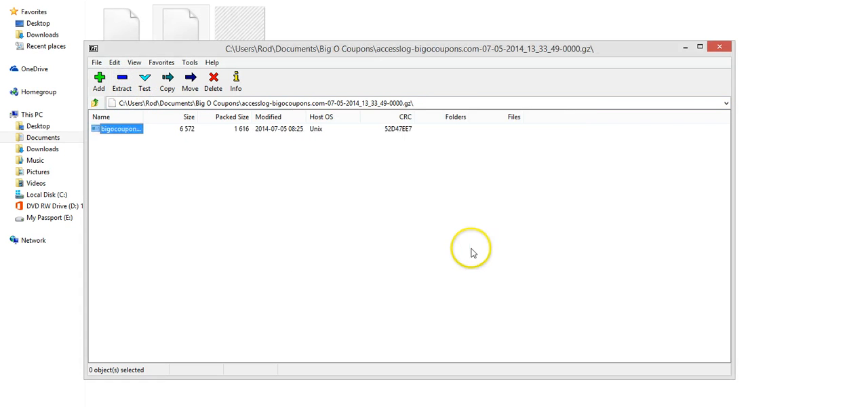
left_click(719, 46)
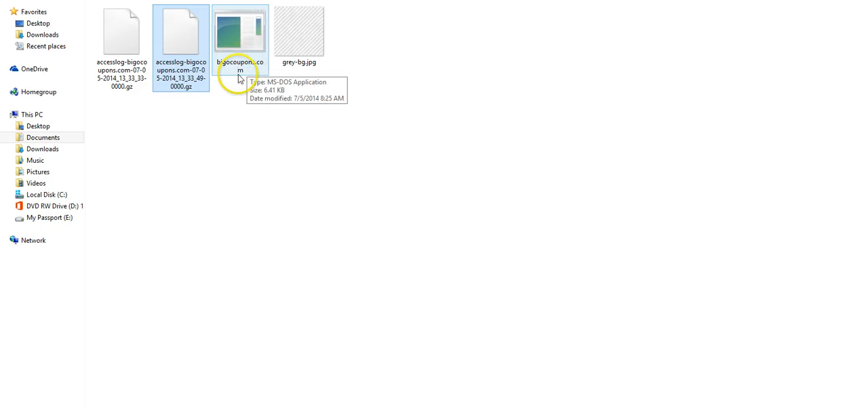
Select the extracted bigocoupons.com file and check File Explorer's setting for showing file name extensions.
left_click(240, 96)
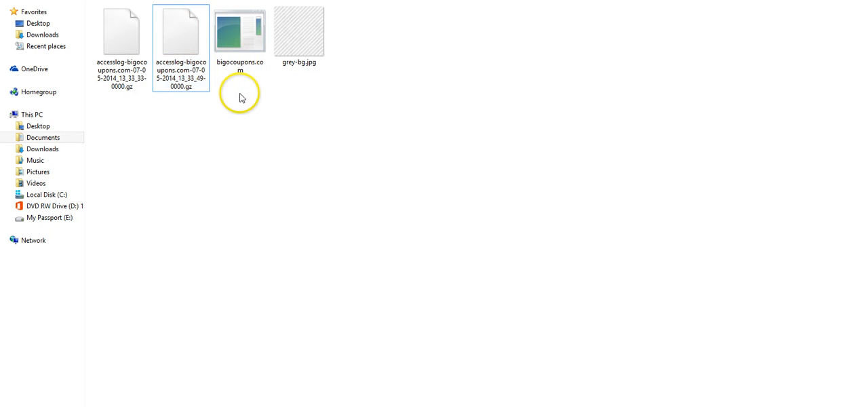
left_click(241, 38)
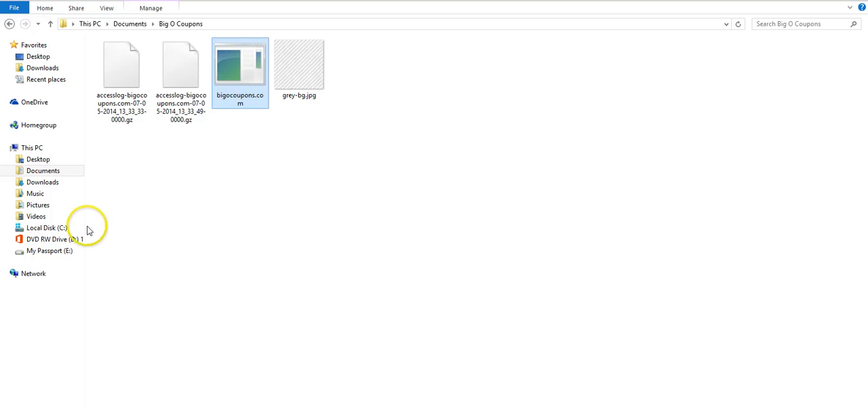
left_click(107, 9)
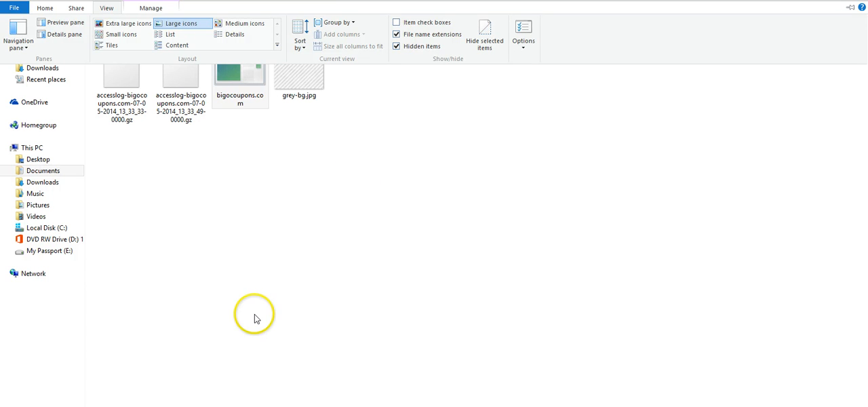
key("Escape")
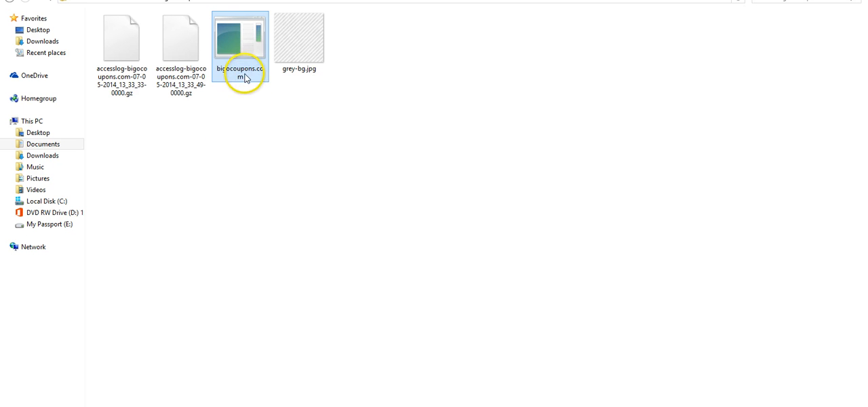
Rename the extracted bigocoupons.com file to bigocoupons.txt and accept the file extension change.
mouse_move(243, 69)
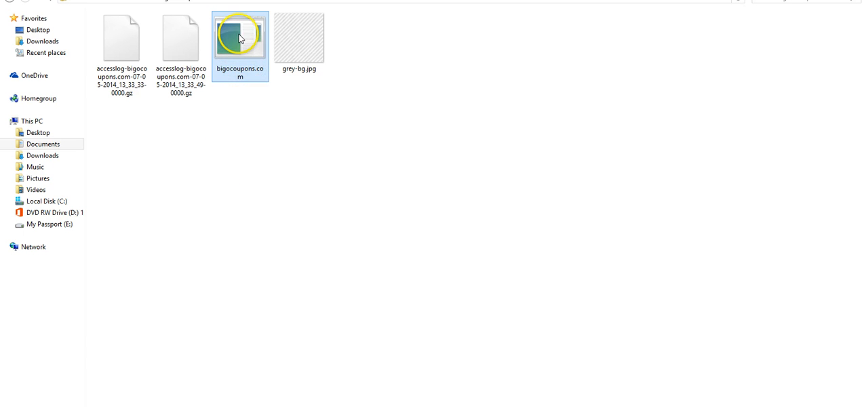
right_click(239, 39)
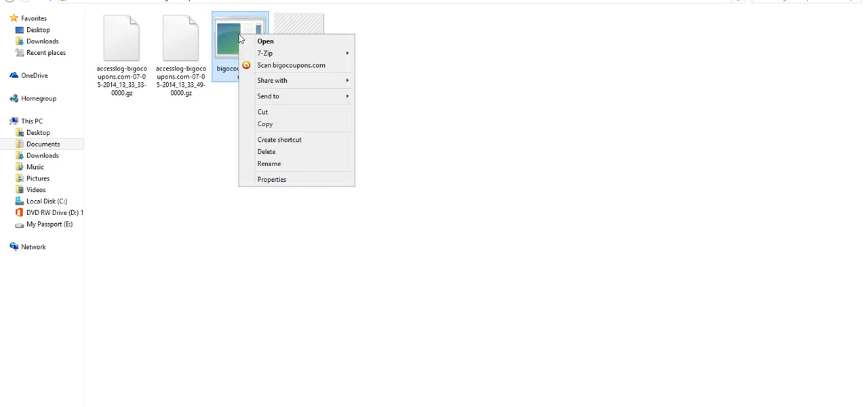
left_click(295, 166)
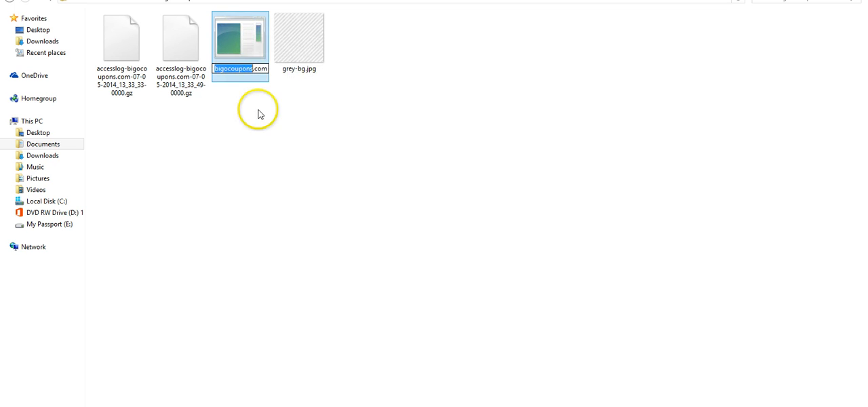
left_click(256, 67)
double_click(264, 68)
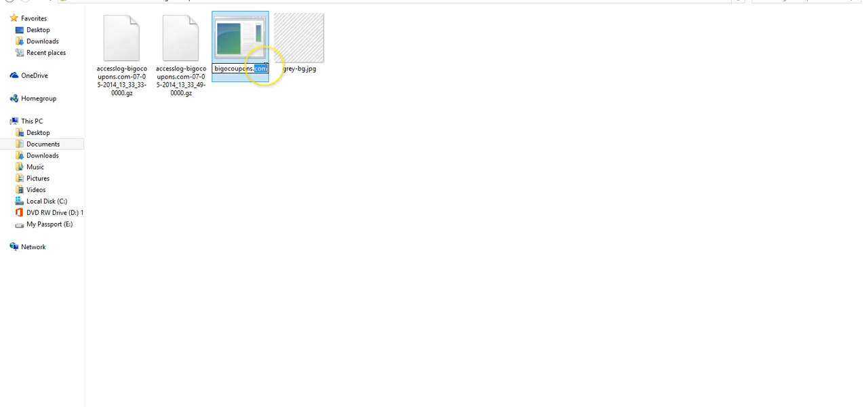
type("txt")
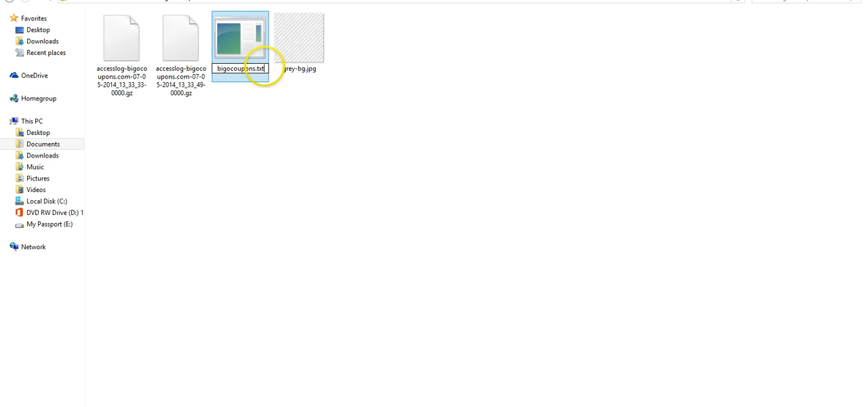
key("Return")
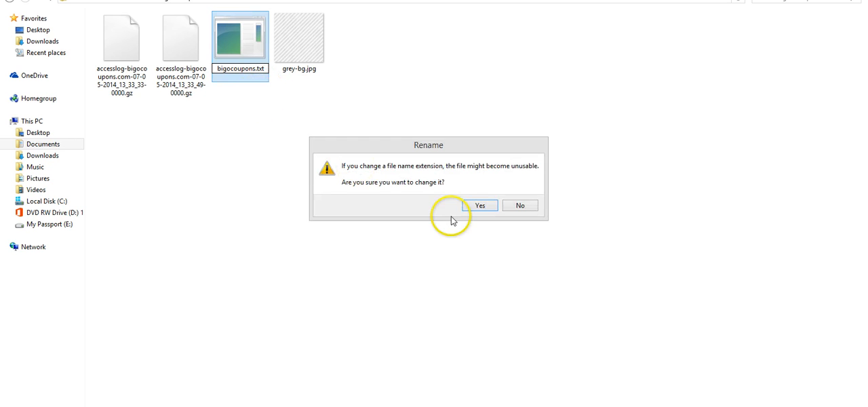
left_click(478, 208)
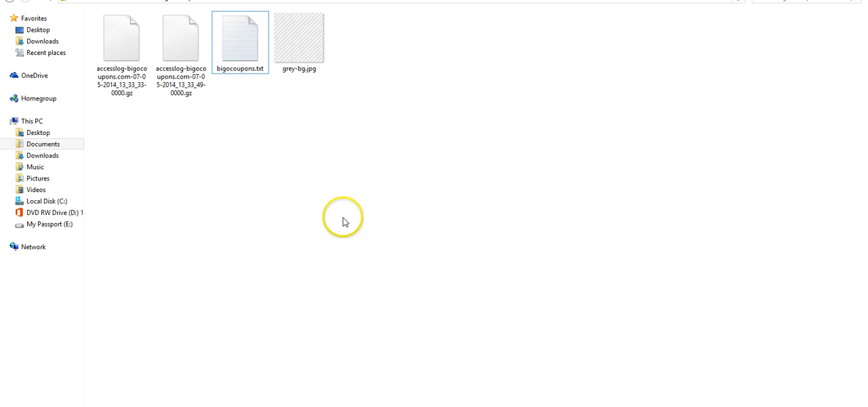
Open bigocoupons.txt in Notepad and copy its entire log text.
left_click(235, 47)
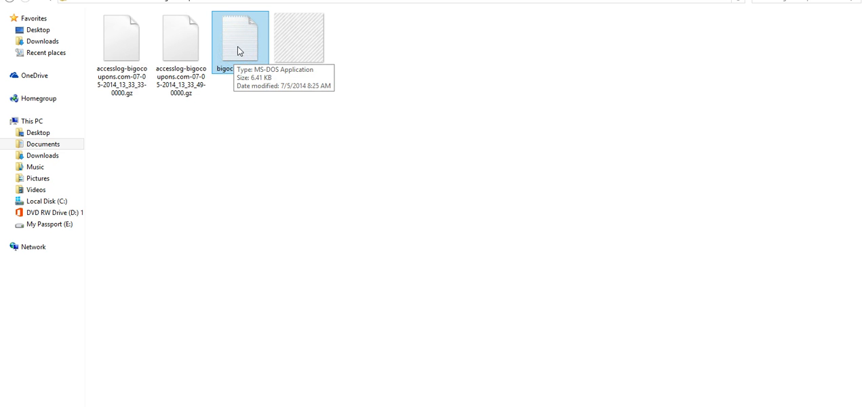
double_click(237, 46)
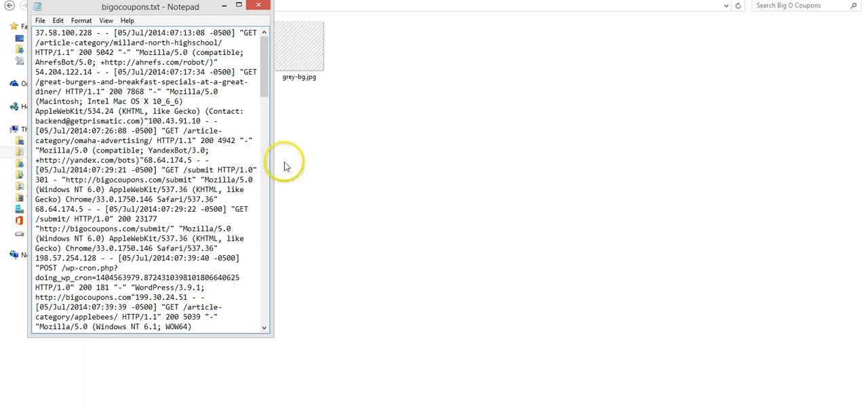
left_click_drag(265, 80, 234, 41)
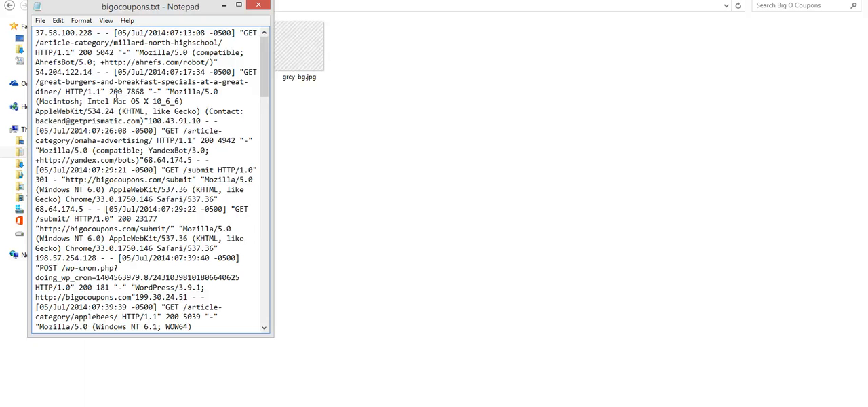
right_click(116, 96)
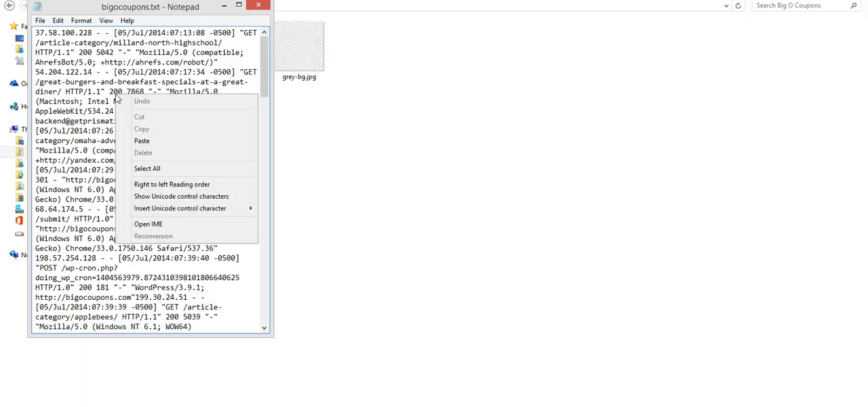
left_click(139, 168)
right_click(96, 98)
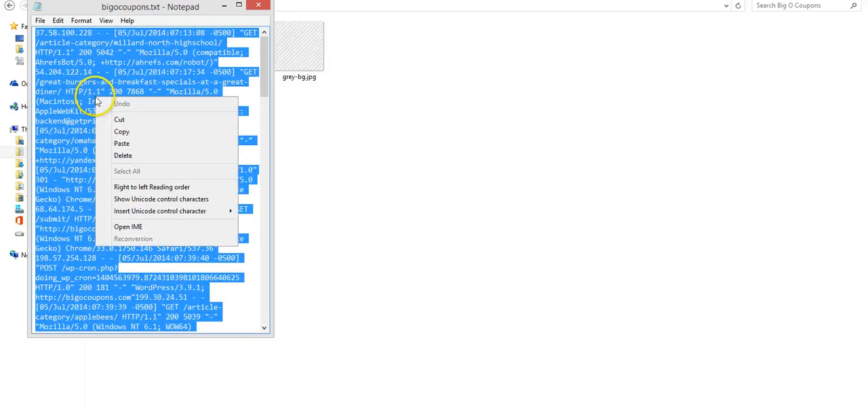
left_click(120, 132)
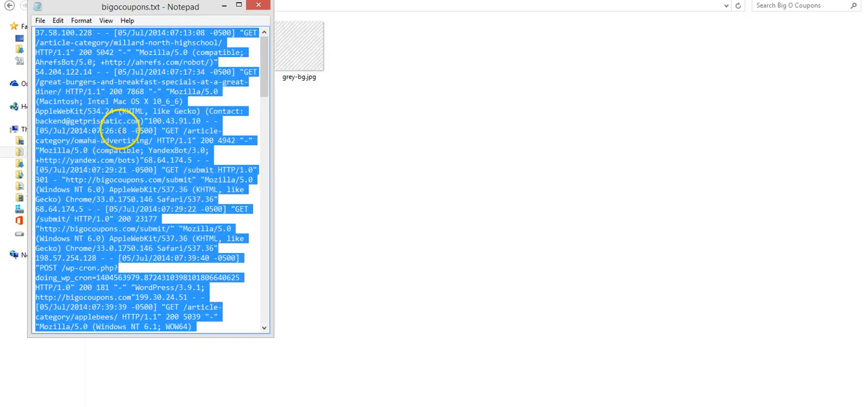
Minimize Notepad, switch to CoffeeCup HTML Editor and paste the copied log into the blank Untitled1.html document.
left_click(224, 10)
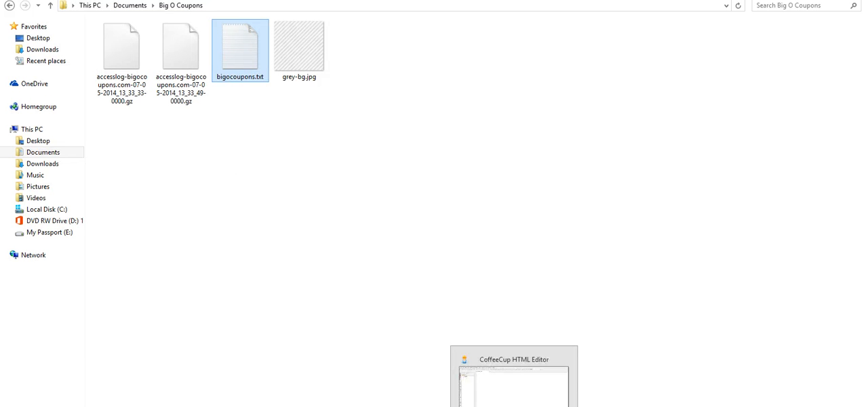
left_click(509, 400)
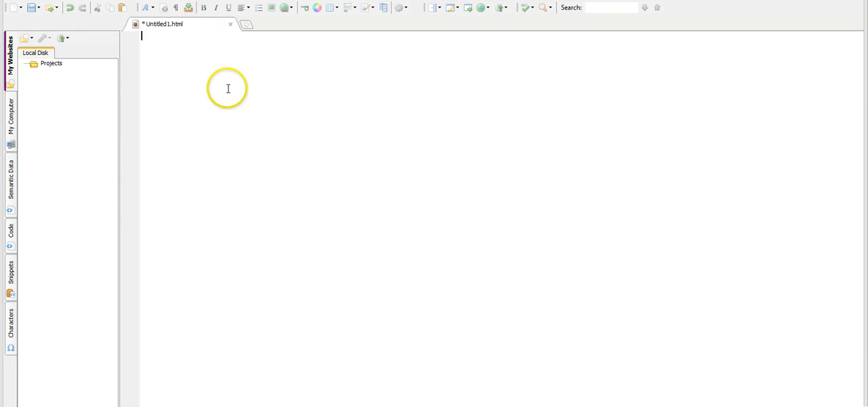
left_click(216, 61)
right_click(216, 60)
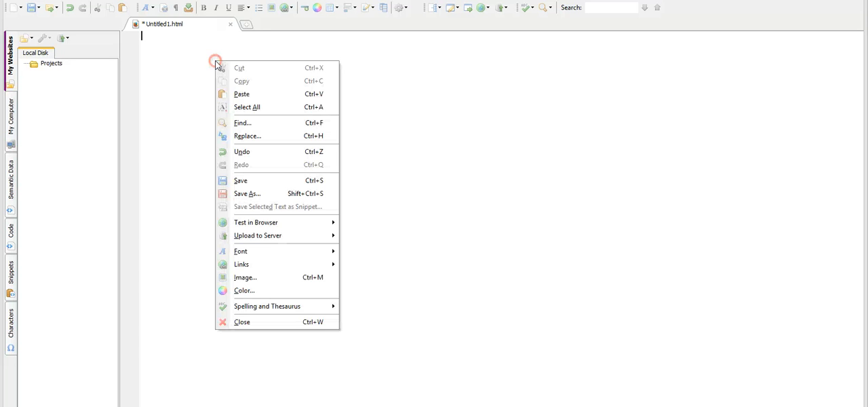
left_click(236, 93)
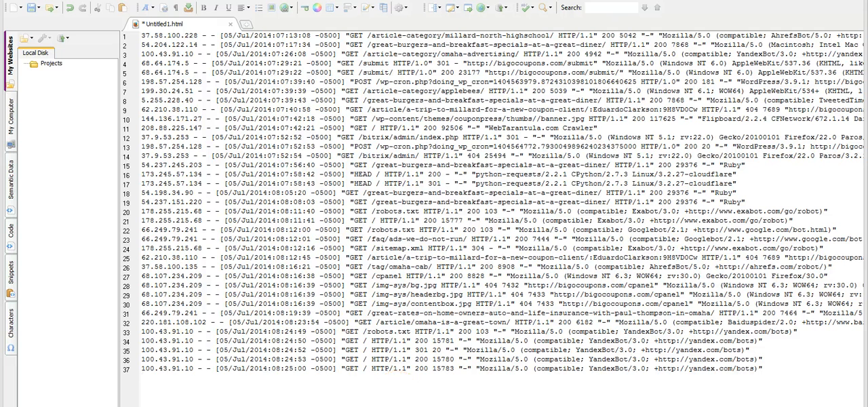
Bring back the bigocoupons.txt Notepad window to compare its layout with the pasted log, and minimize it again.
mouse_move(279, 406)
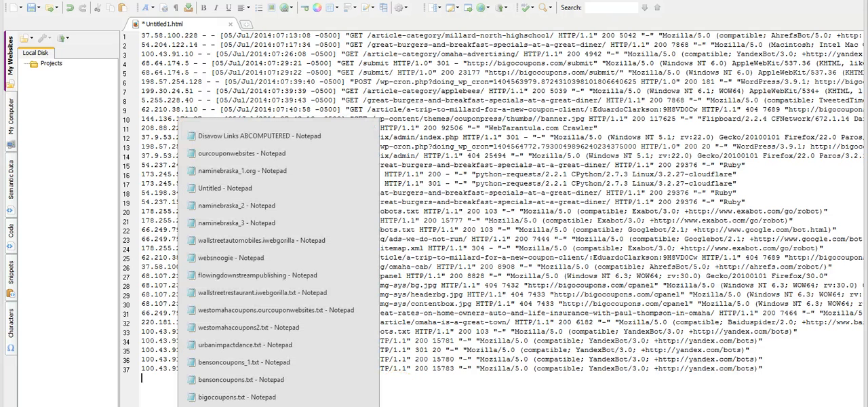
left_click(237, 397)
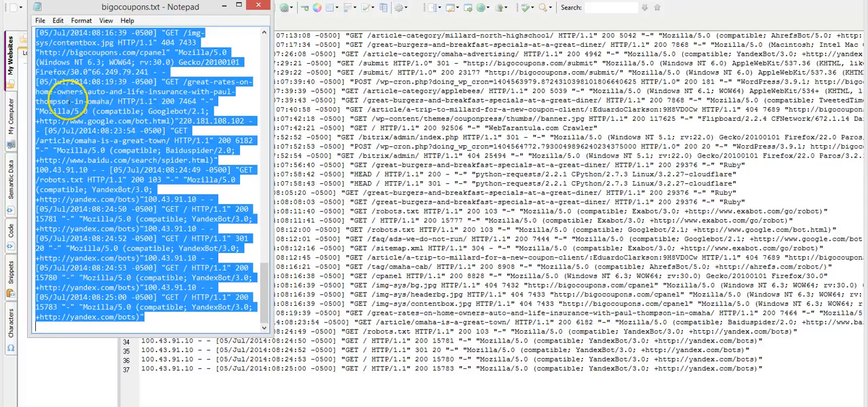
left_click(223, 8)
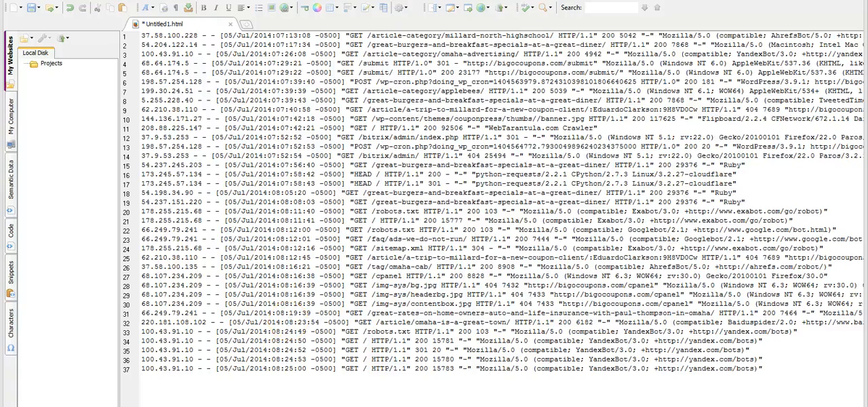
Examine the pasted log lines across their full width, from IP addresses and timestamps to requests and user agents.
scroll(502, 203, "right", 5)
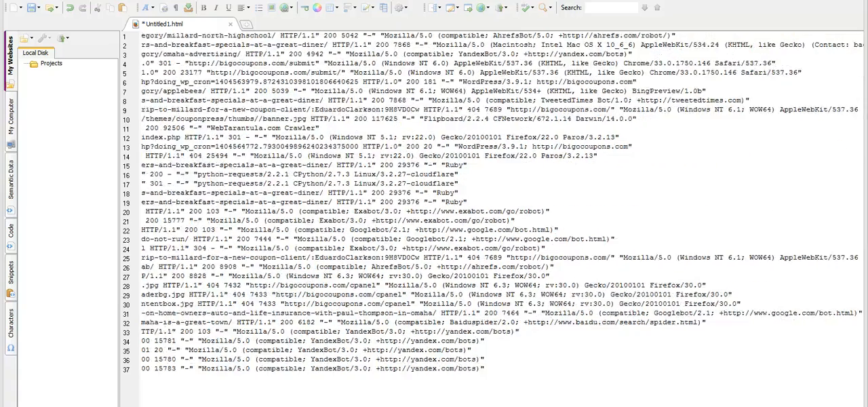
scroll(502, 203, "right", 3)
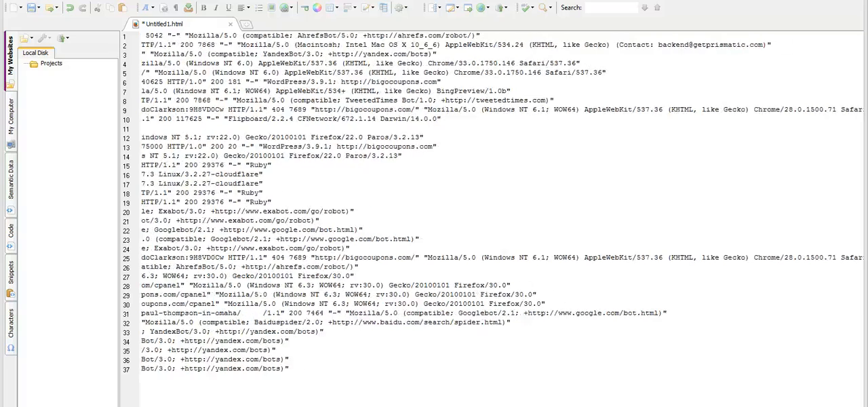
scroll(502, 203, "left", 8)
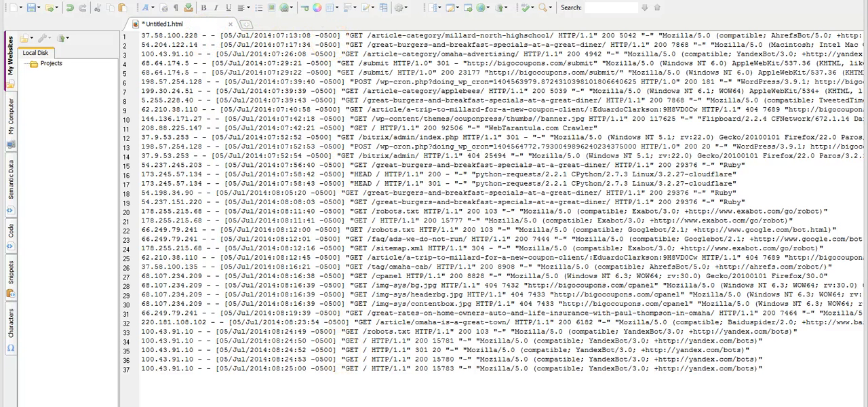
scroll(502, 204, "right", 5)
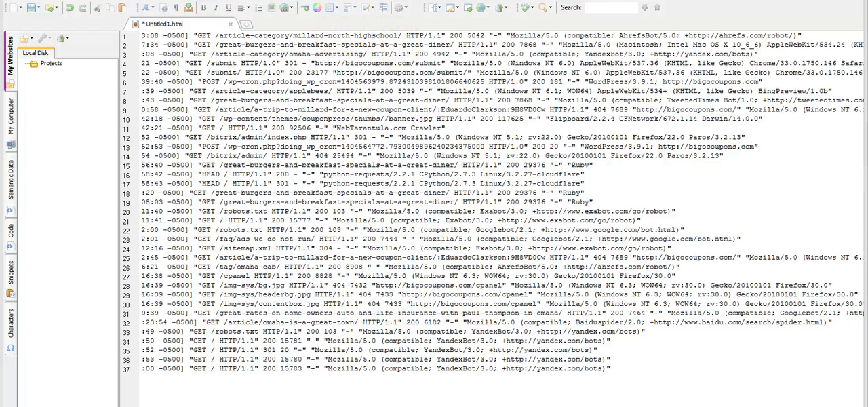
scroll(502, 203, "right", 3)
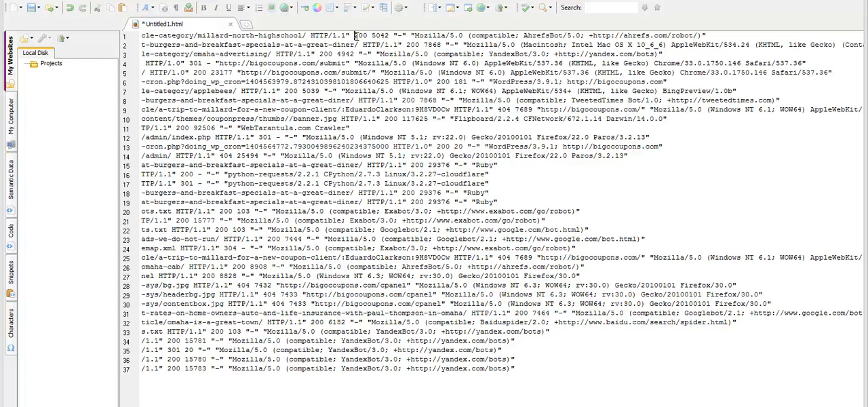
Place the cursor before the status code on line 1 and examine the entries' status codes, sizes, referrers and user agents.
left_click(354, 36)
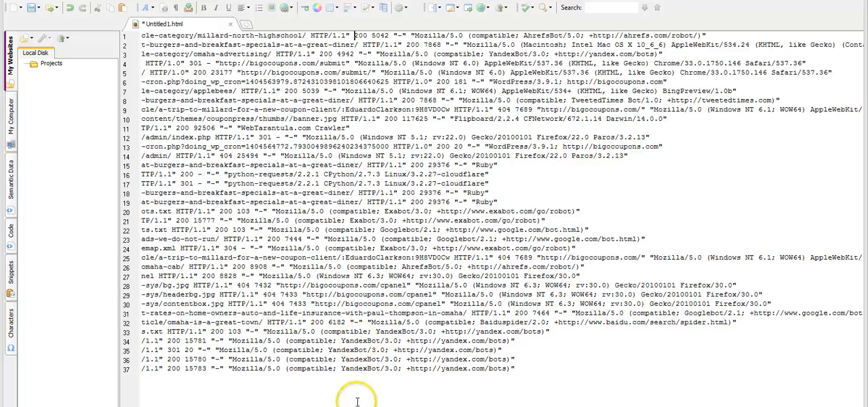
scroll(502, 204, "right", 2)
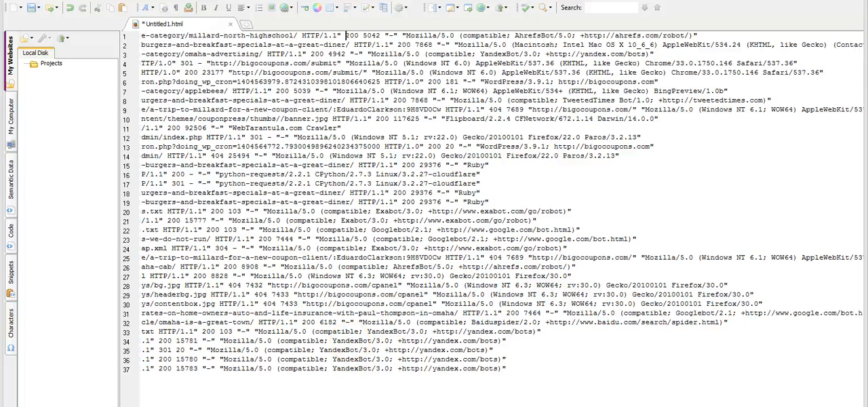
scroll(502, 203, "right", 4)
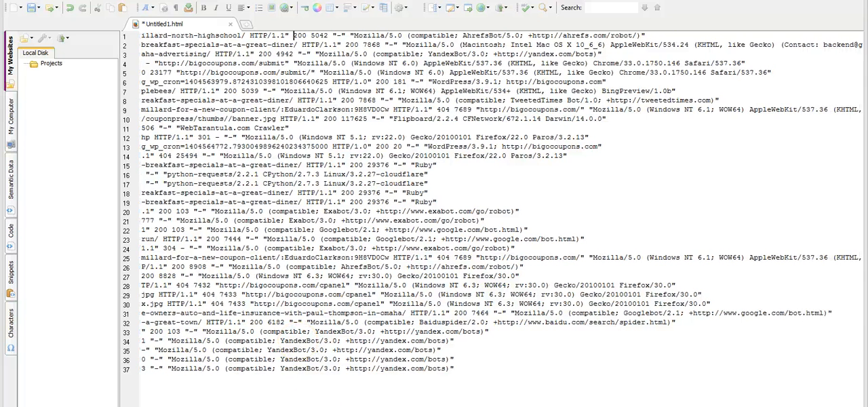
scroll(502, 203, "right", 1)
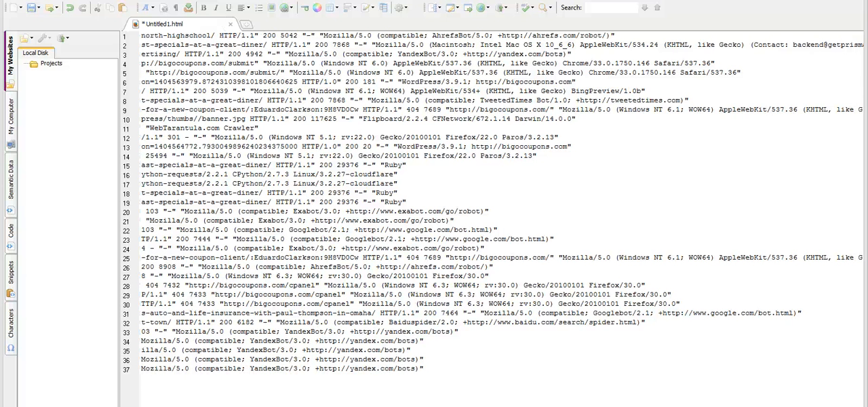
scroll(502, 203, "right", 1)
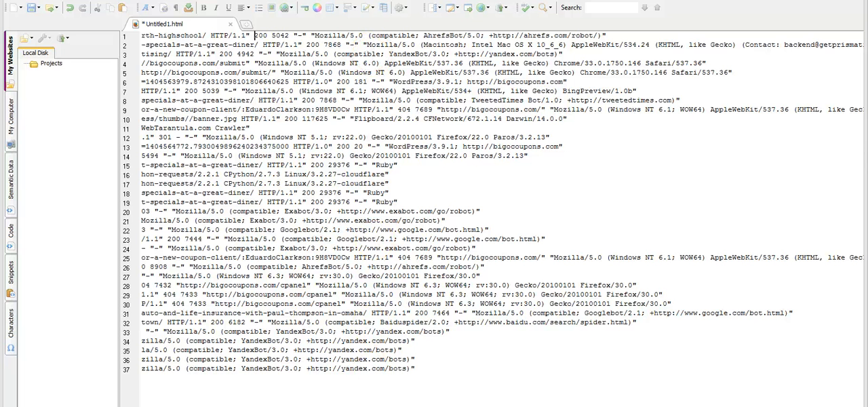
key("BackSpace")
key("BackSpace")
key("BackSpace")
key("BackSpace")
key("BackSpace")
key("BackSpace")
key("BackSpace")
key("BackSpace")
key("BackSpace")
key("BackSpace")
key("BackSpace")
key("BackSpace")
key("BackSpace")
key("BackSpace")
key("BackSpace")
key("BackSpace")
key("BackSpace")
key("BackSpace")
key("BackSpace")
key("BackSpace")
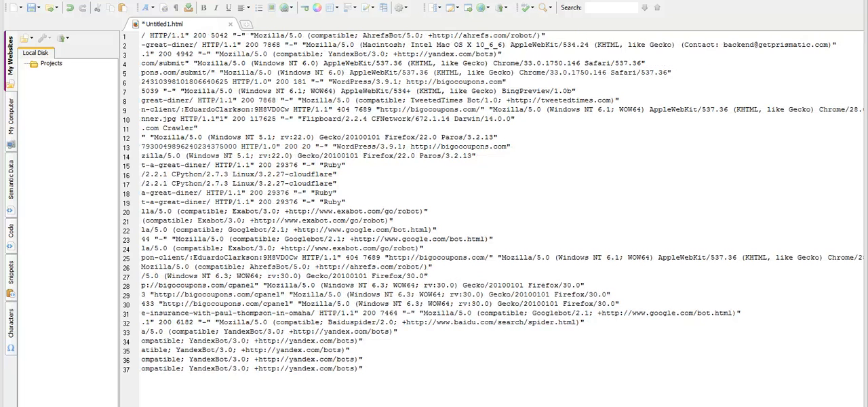
scroll(502, 203, "right", 1)
scroll(502, 204, "left", 7)
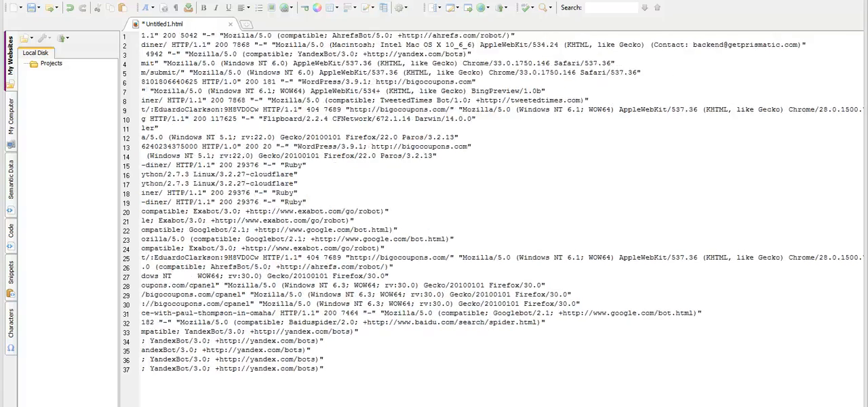
scroll(502, 203, "left", 15)
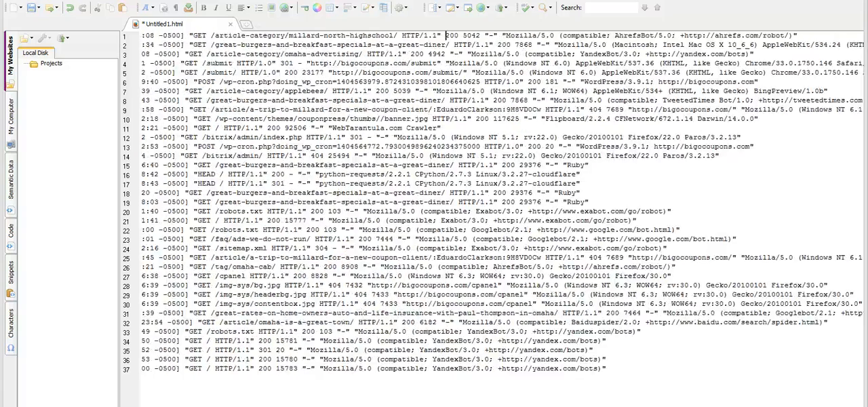
scroll(198, 361, "left", 4)
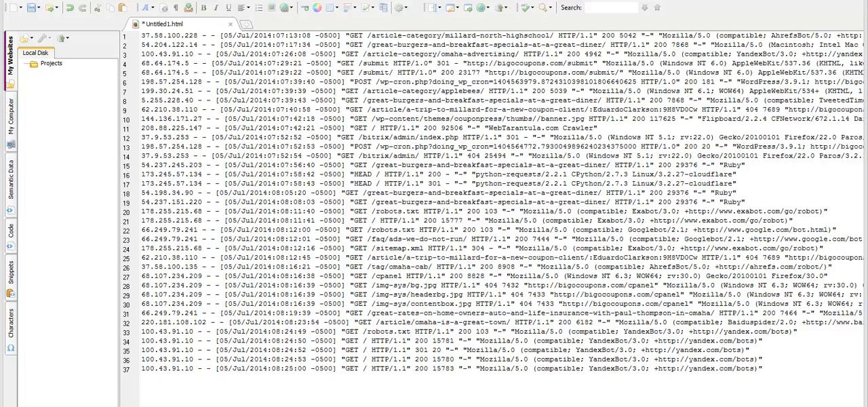
Switch back to the browser showing cPanel's Raw Access Logs page.
mouse_move(143, 406)
left_click(143, 384)
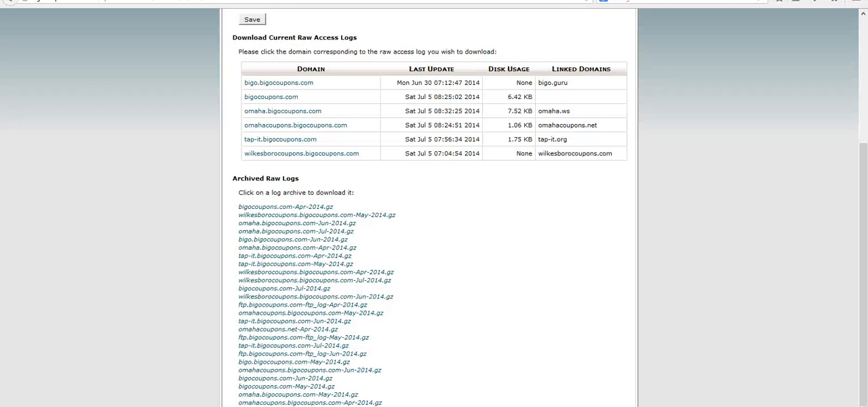
Return to the cPanel home page and open the IP Deny Manager from the Security section.
scroll(864, 136, "up", 1)
left_click_drag(864, 136, 866, 58)
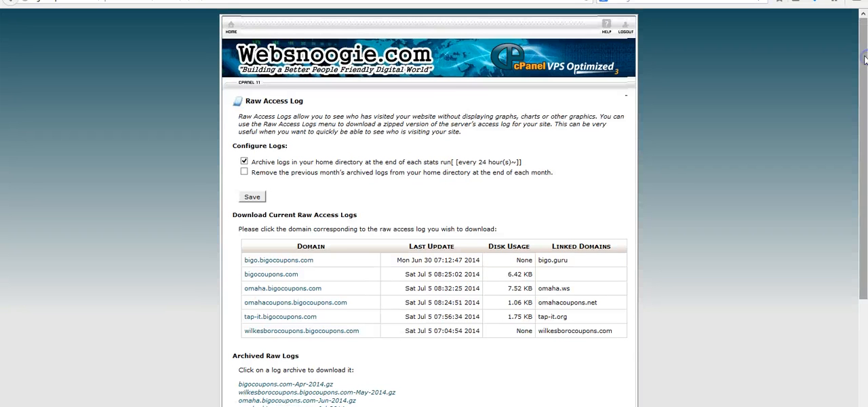
left_click(229, 32)
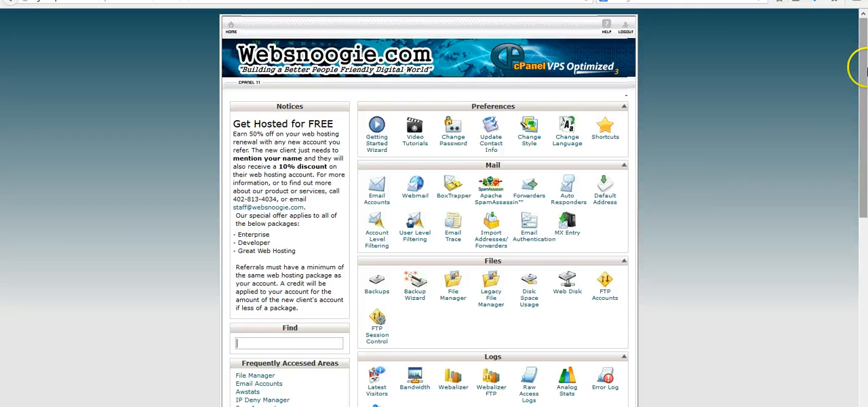
left_click_drag(866, 69, 823, 170)
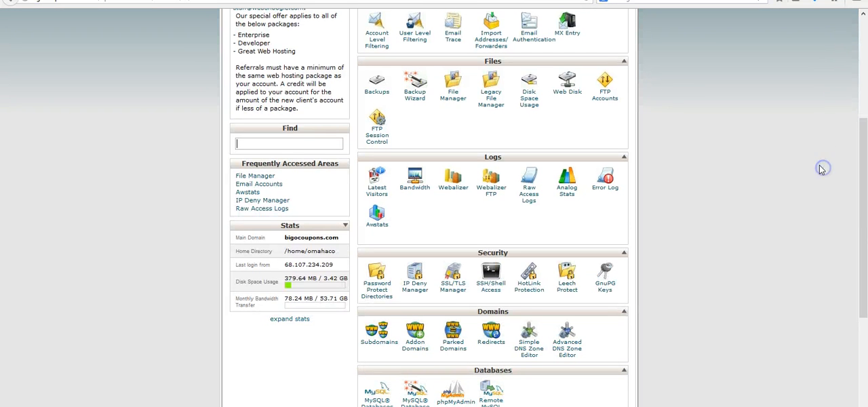
left_click(468, 270)
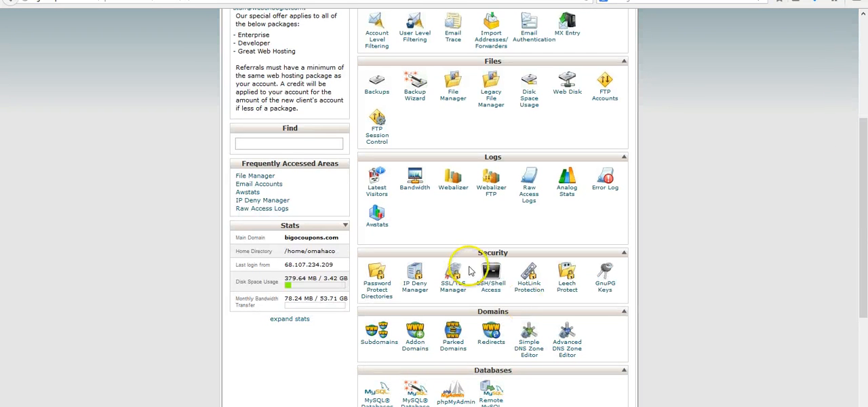
left_click(415, 290)
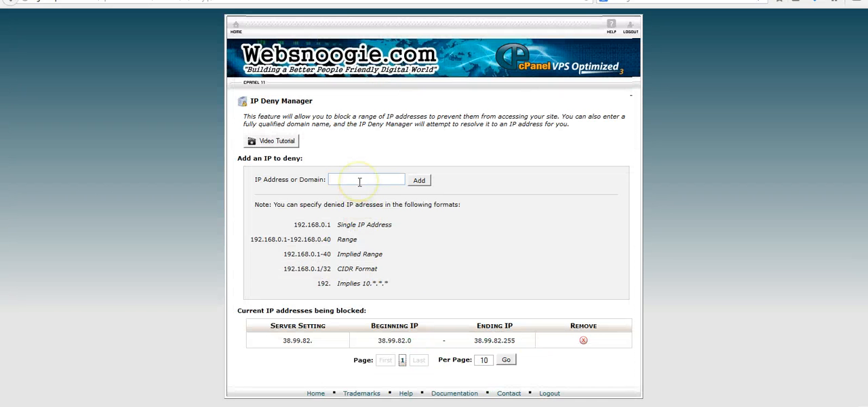
left_click(359, 179)
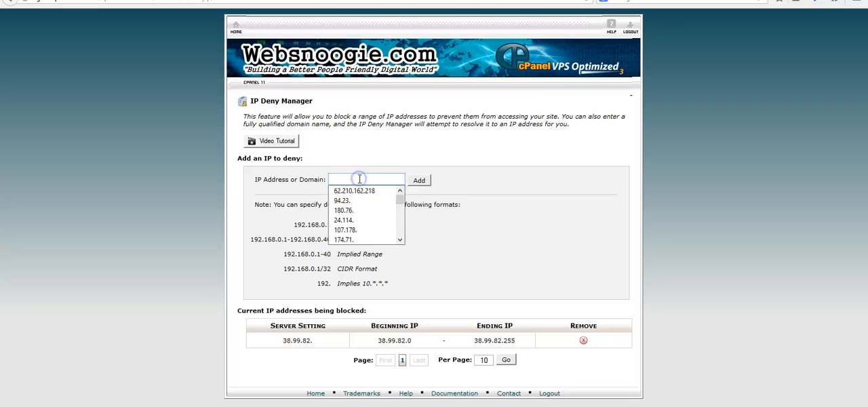
left_click(357, 165)
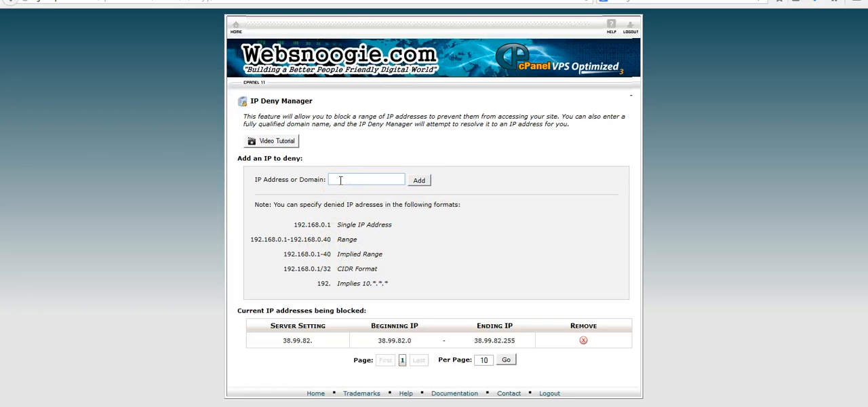
left_click(222, 391)
mouse_move(143, 406)
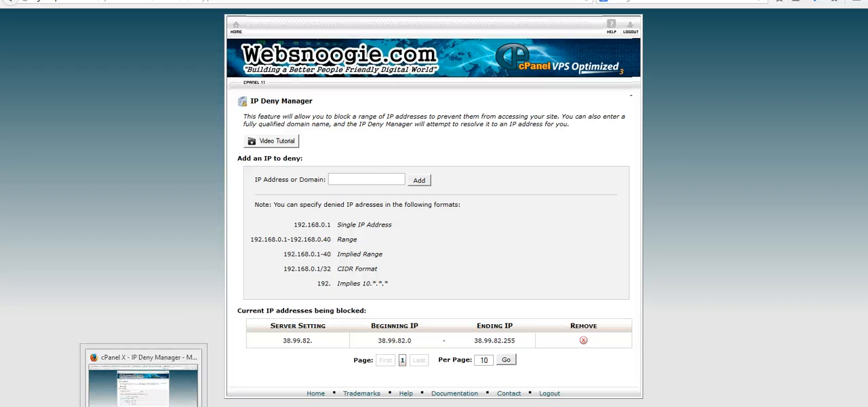
mouse_move(278, 406)
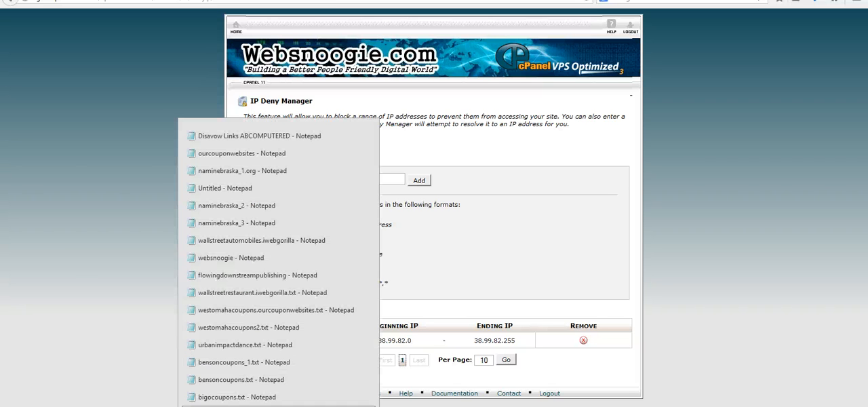
left_click(240, 399)
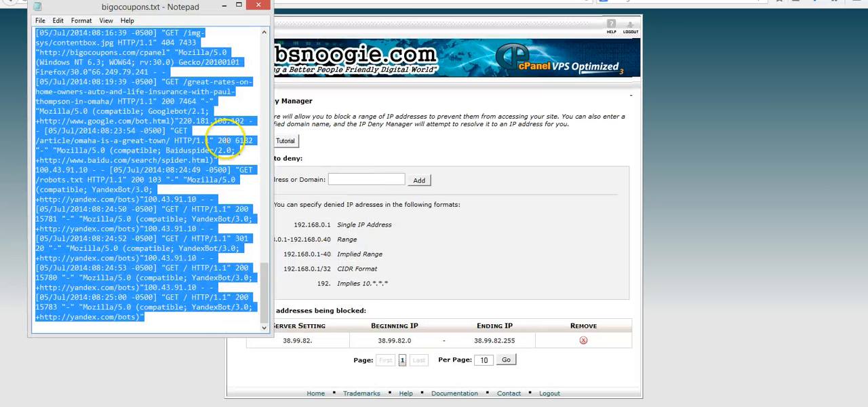
left_click(224, 5)
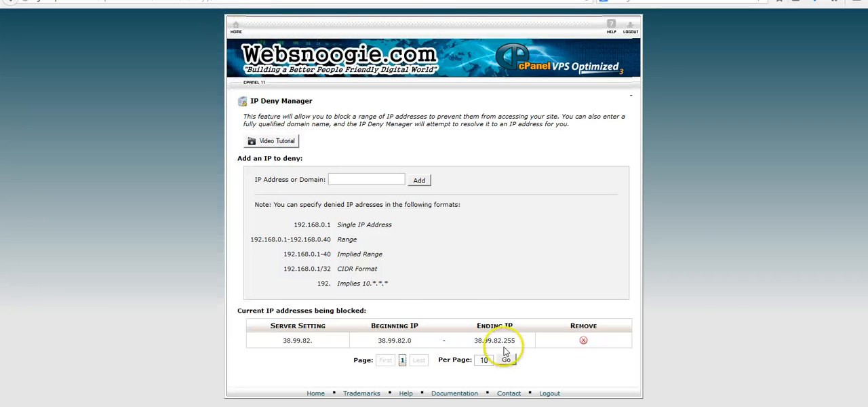
Switch to CoffeeCup HTML Editor and copy the IP address 37.58.100.228 from line 1 of the log.
mouse_move(515, 406)
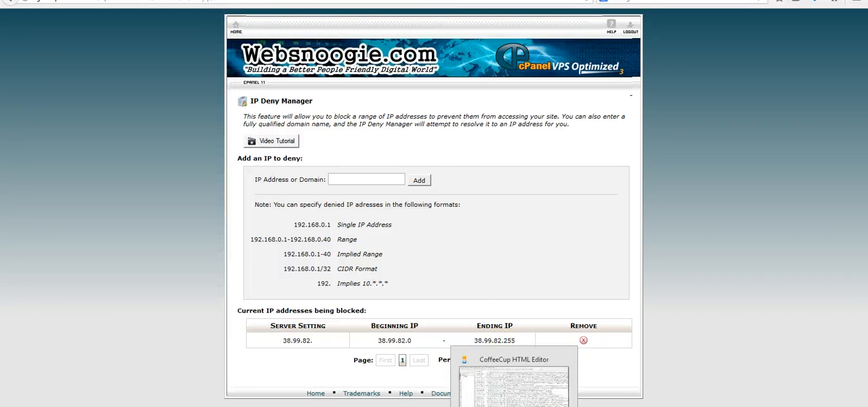
left_click(508, 384)
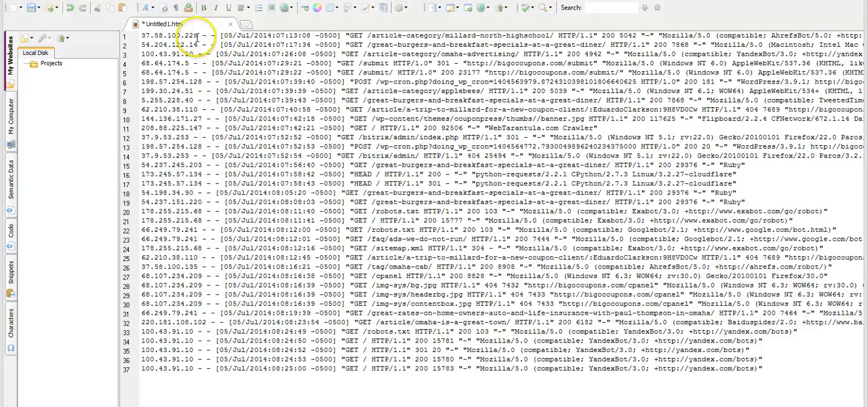
left_click_drag(198, 36, 141, 35)
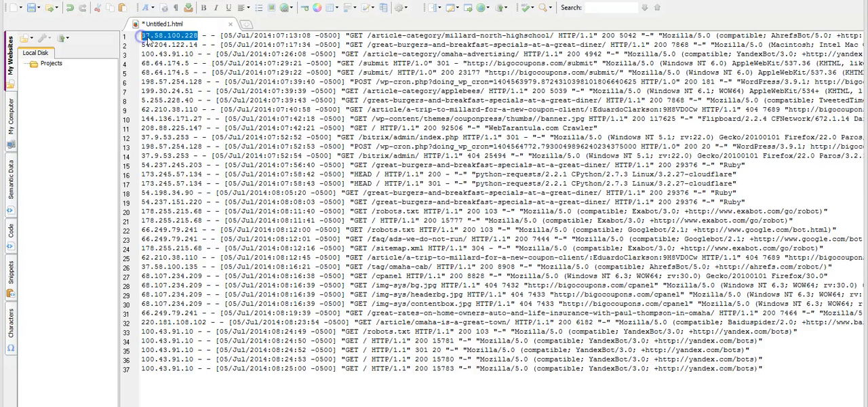
right_click(148, 38)
left_click(175, 59)
Switch back to the browser, paste the copied IP address as the address to deny, and shorten it to 37.58.
left_click(149, 392)
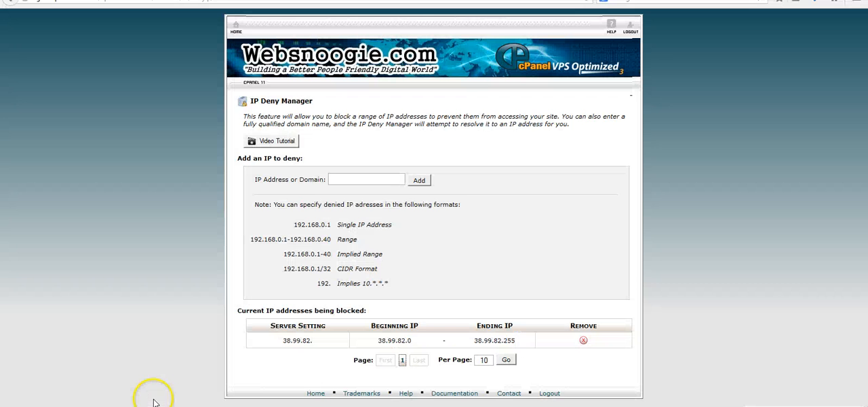
left_click(358, 179)
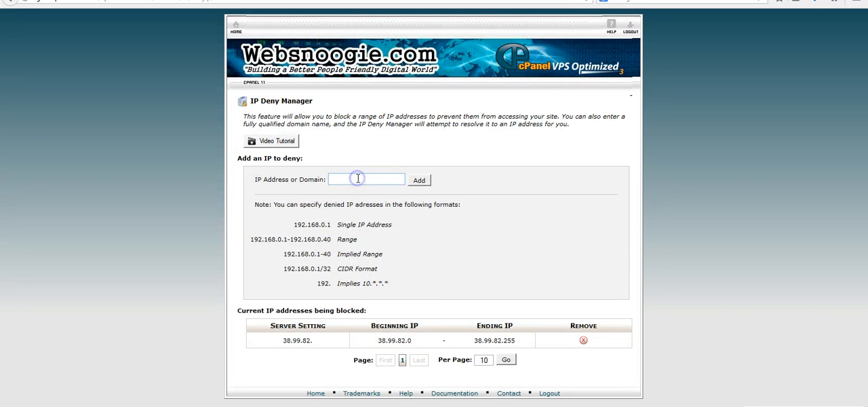
right_click(359, 179)
left_click(384, 225)
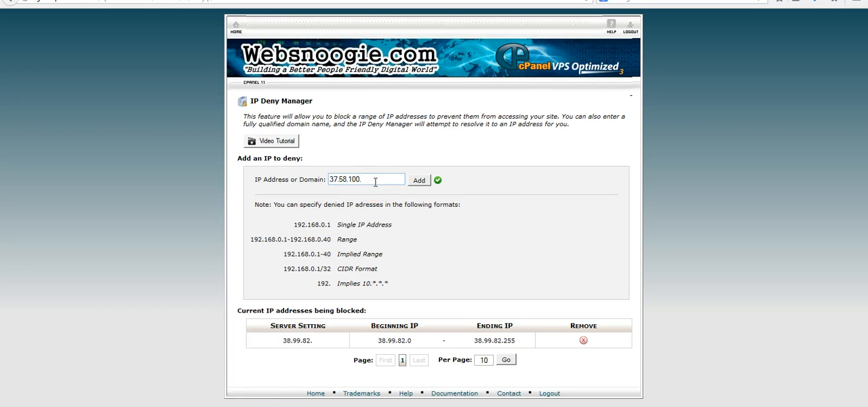
key("BackSpace")
key("BackSpace")
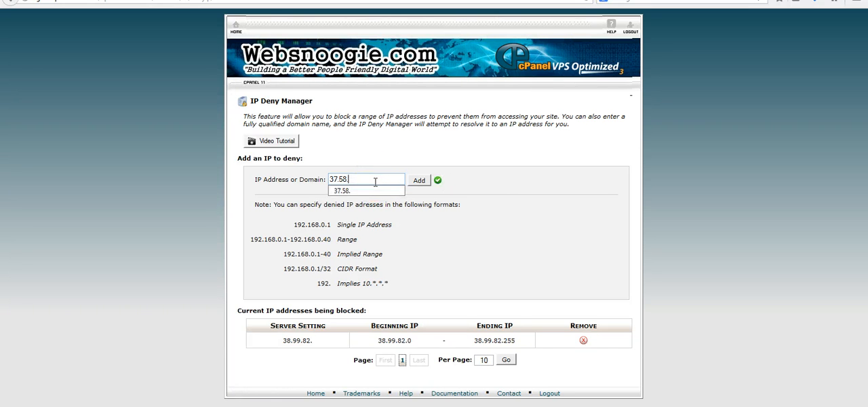
left_click(364, 169)
left_click(338, 204)
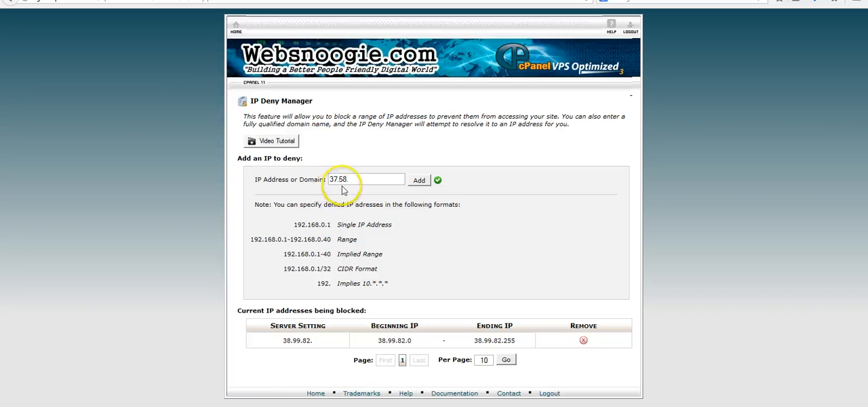
Delete and re-enter the trailing dot of the partial IP address to deny.
left_click(362, 181)
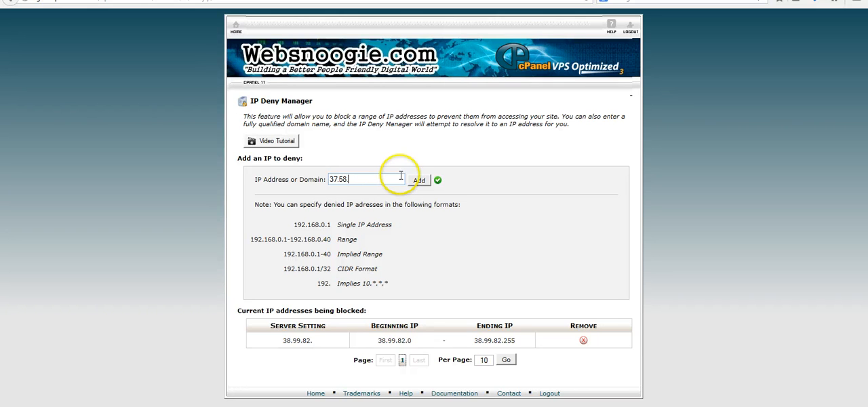
left_click(369, 179)
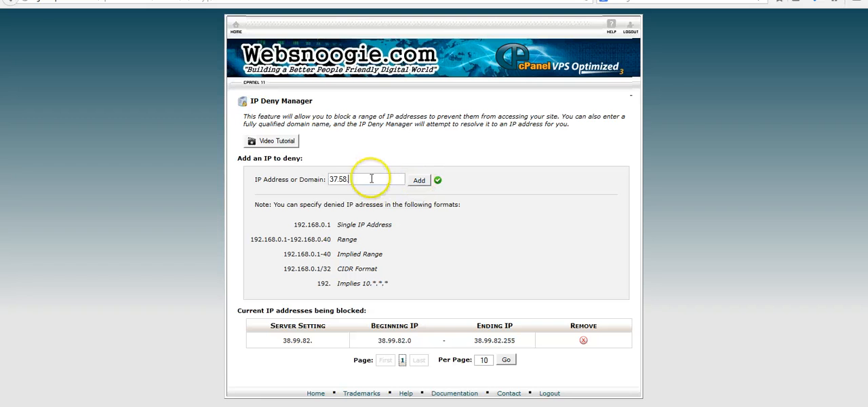
key("BackSpace")
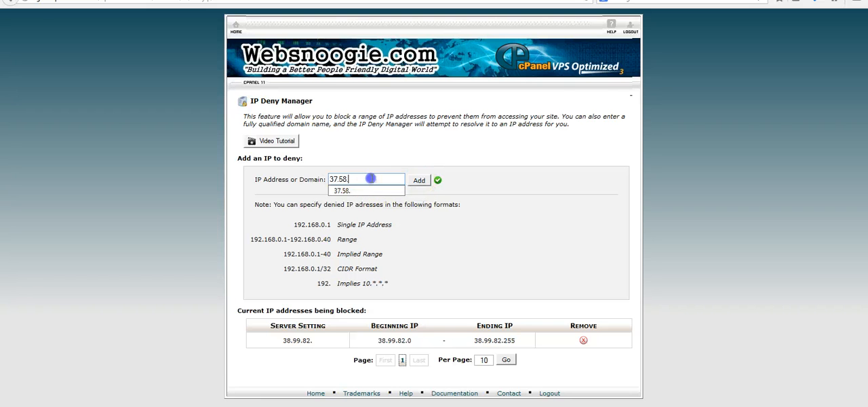
left_click(369, 154)
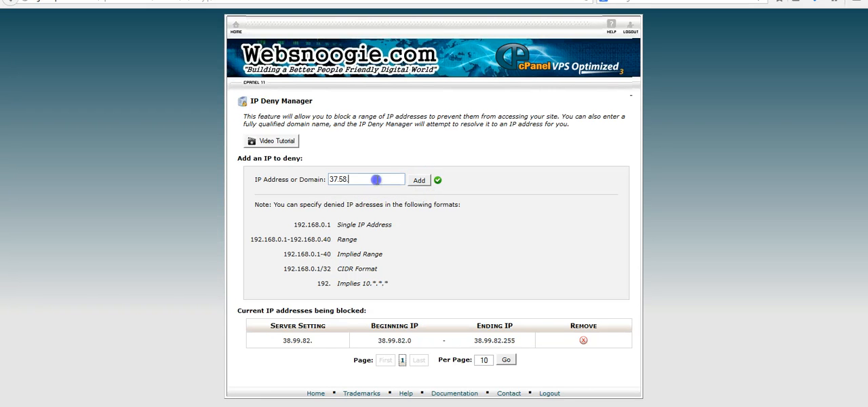
type(".")
left_click(374, 182)
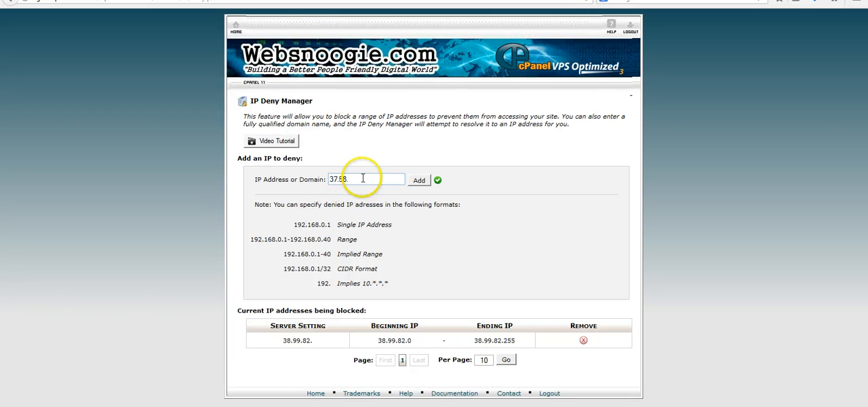
Add the partial address "37.58." to the blocked IP addresses and return to the IP Deny Manager page.
left_click(363, 179)
left_click(362, 179)
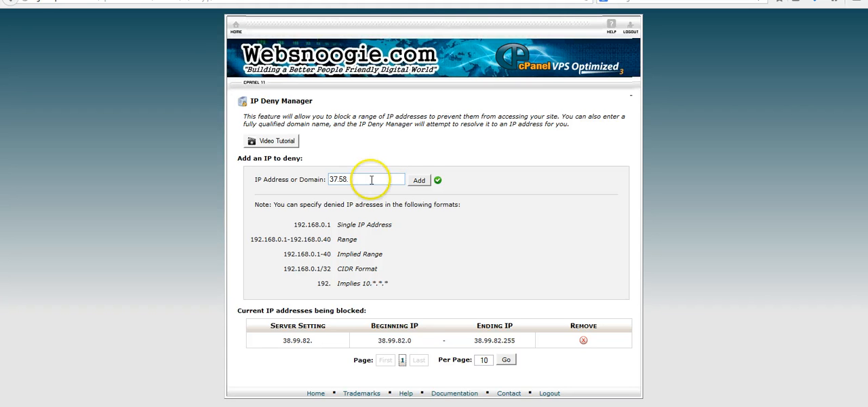
left_click(418, 182)
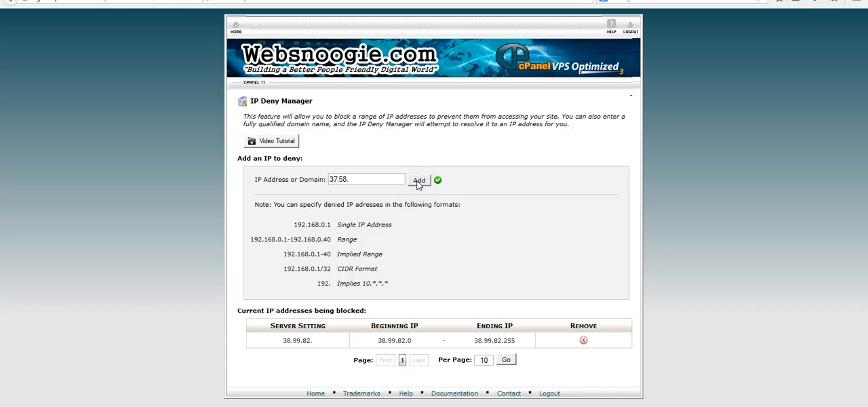
left_click(434, 135)
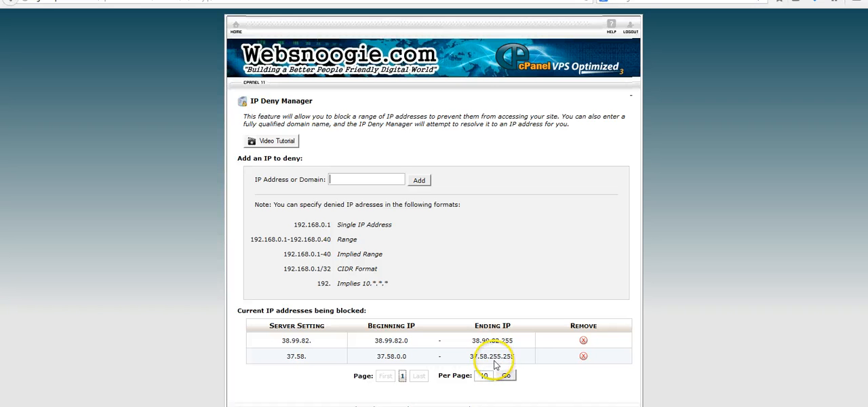
Remove the "37.58." entry from the blocked IP addresses and return to the IP Deny Manager page.
left_click(584, 360)
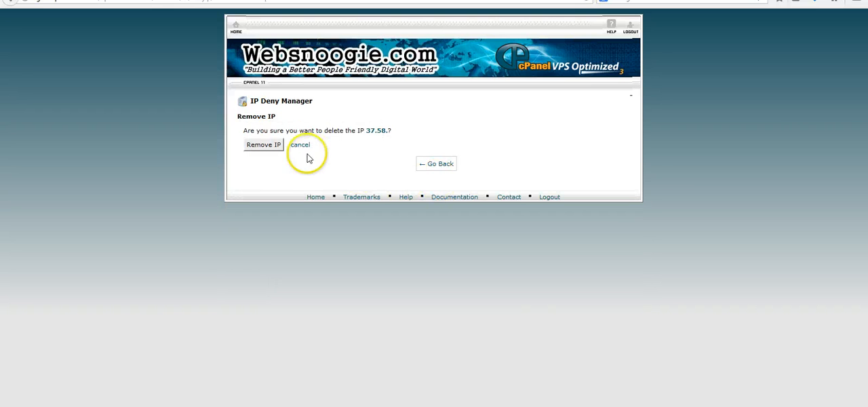
left_click(265, 152)
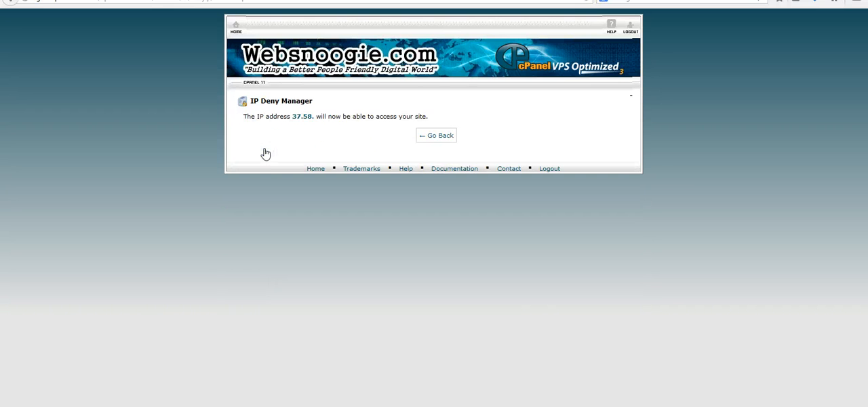
left_click(440, 136)
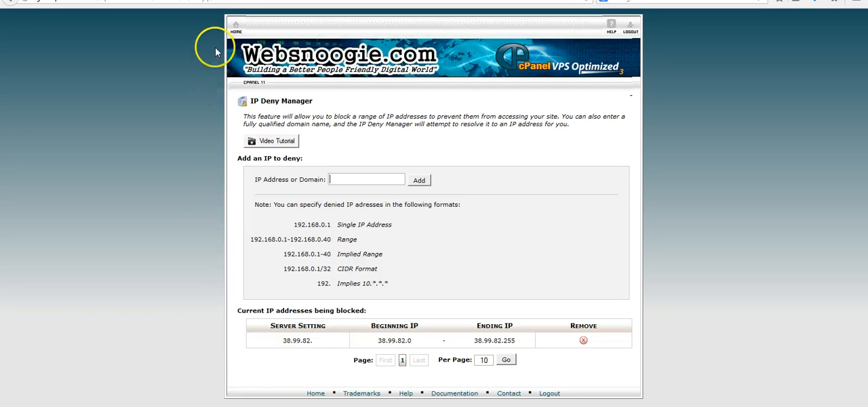
Return to the cPanel home page and open the Awstats statistics for bigocoupons.com.
left_click(236, 28)
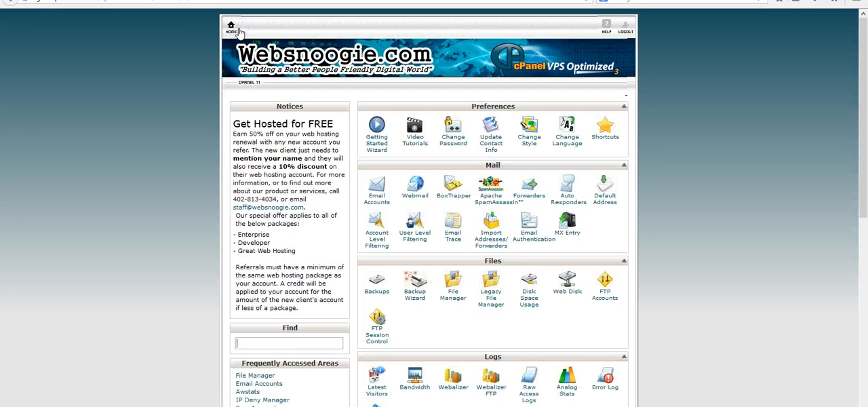
left_click_drag(865, 106, 830, 188)
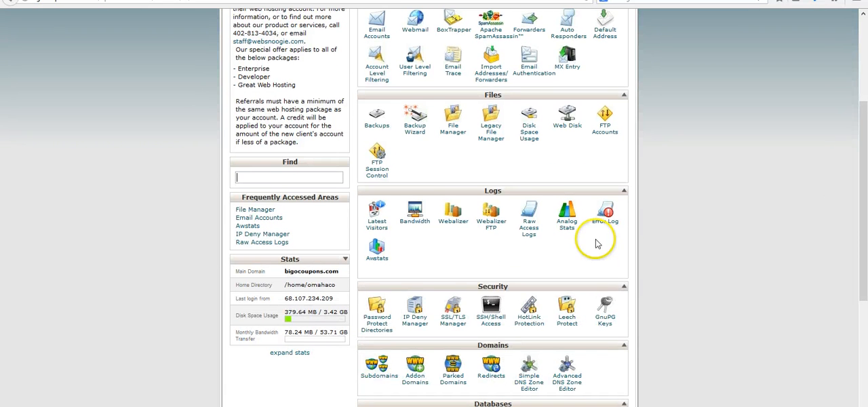
left_click_drag(860, 148, 848, 53)
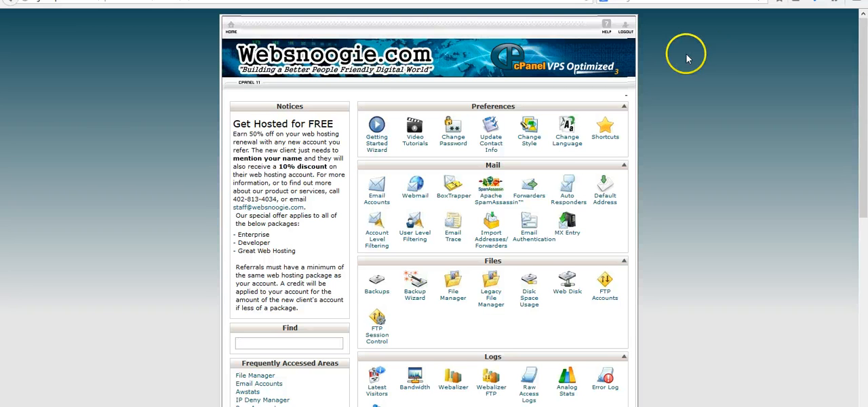
left_click_drag(861, 39, 838, 106)
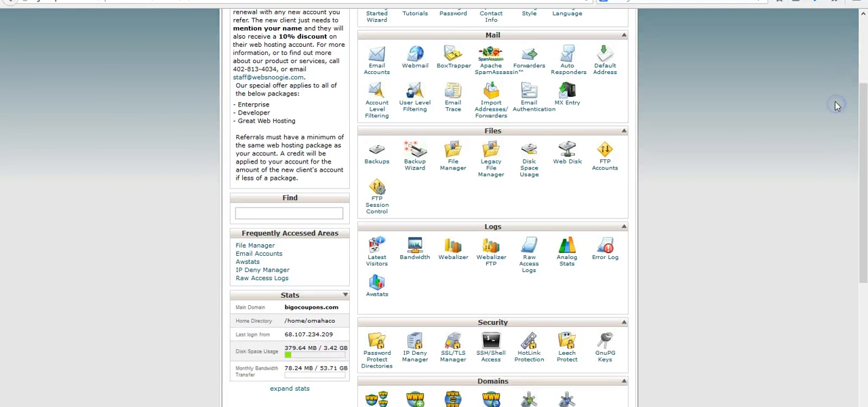
left_click(378, 297)
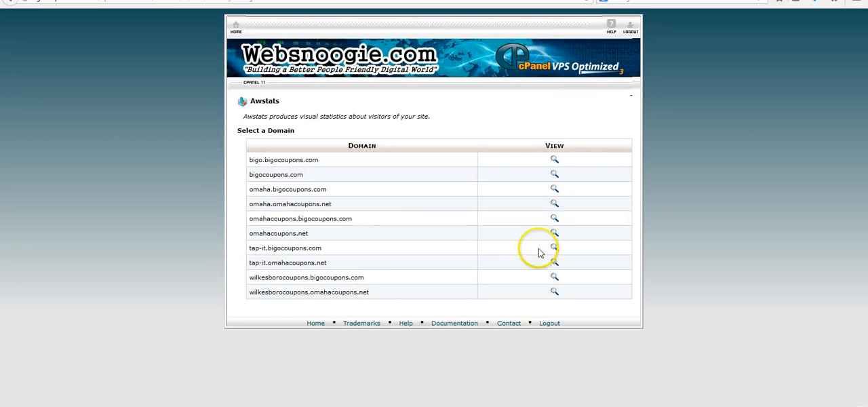
left_click(553, 175)
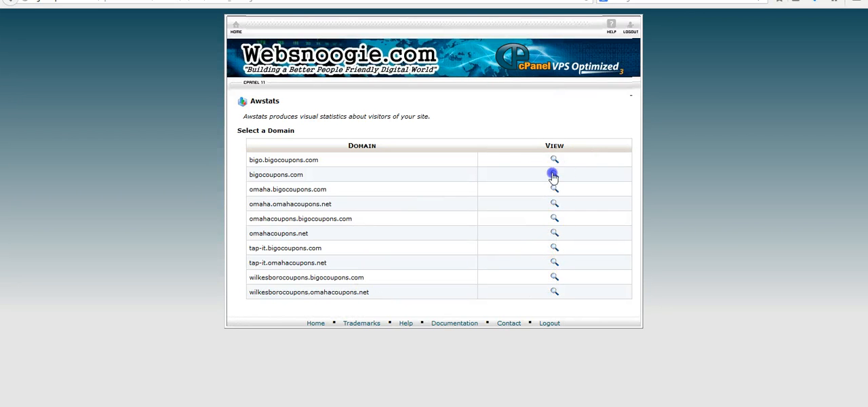